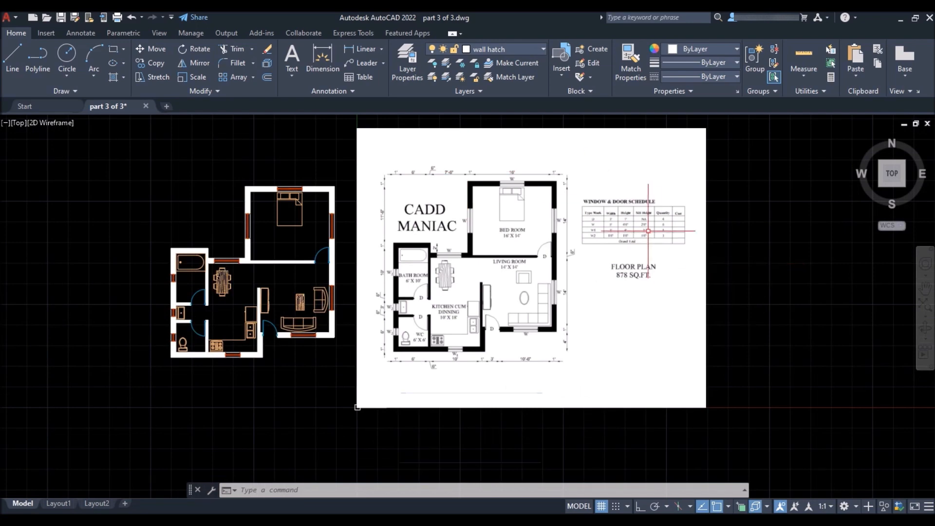
# - Examine the window and door schedule in the reference plan and compare it with the drawn floor plan
pyautogui.scroll(4, 648, 230)
pyautogui.scroll(2, 634, 204)
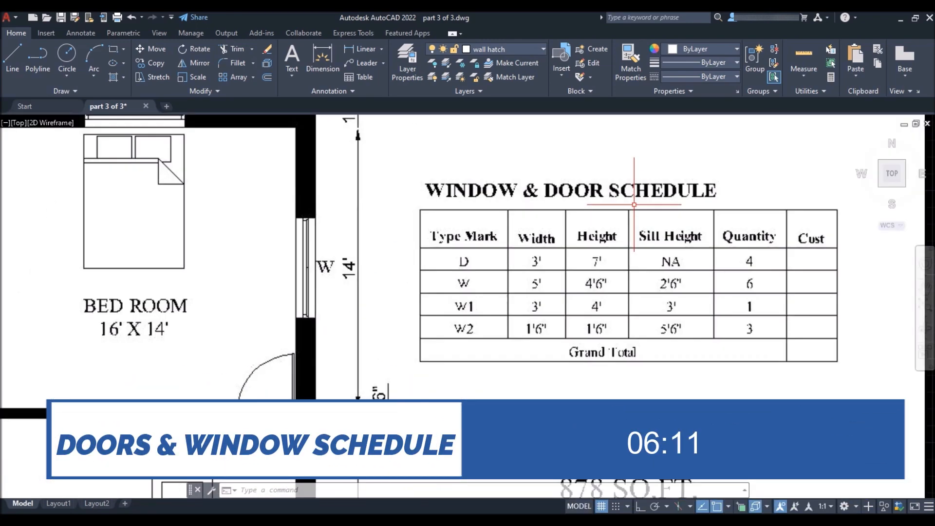
pyautogui.scroll(-2, 633, 206)
pyautogui.scroll(-2, 741, 231)
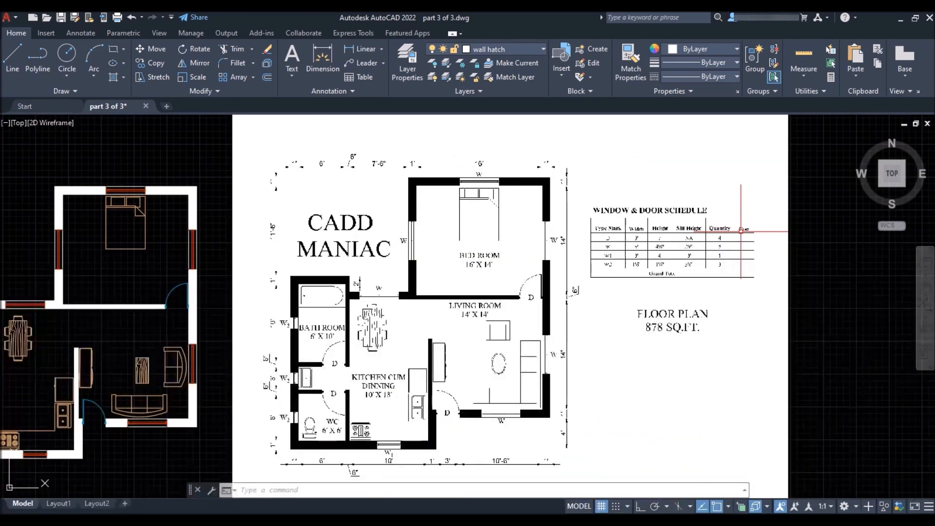
pyautogui.scroll(-2, 741, 231)
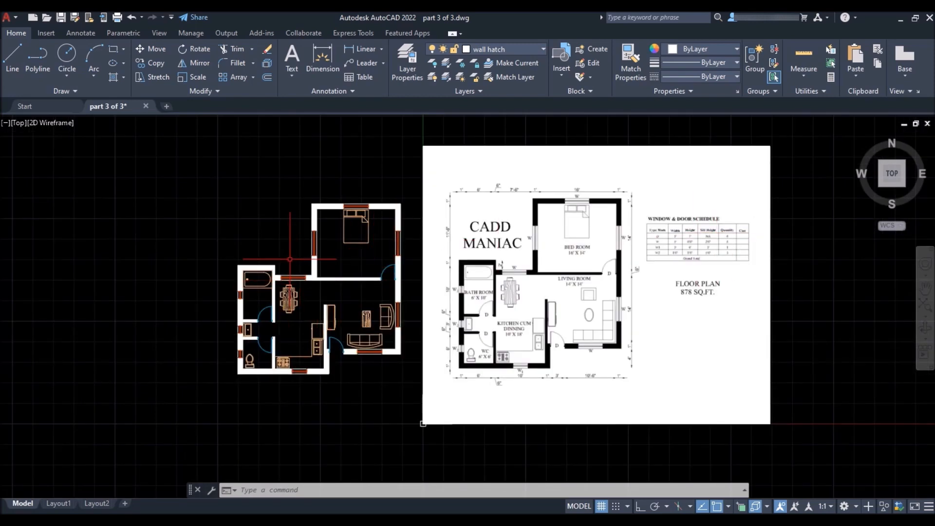
pyautogui.scroll(2, 290, 260)
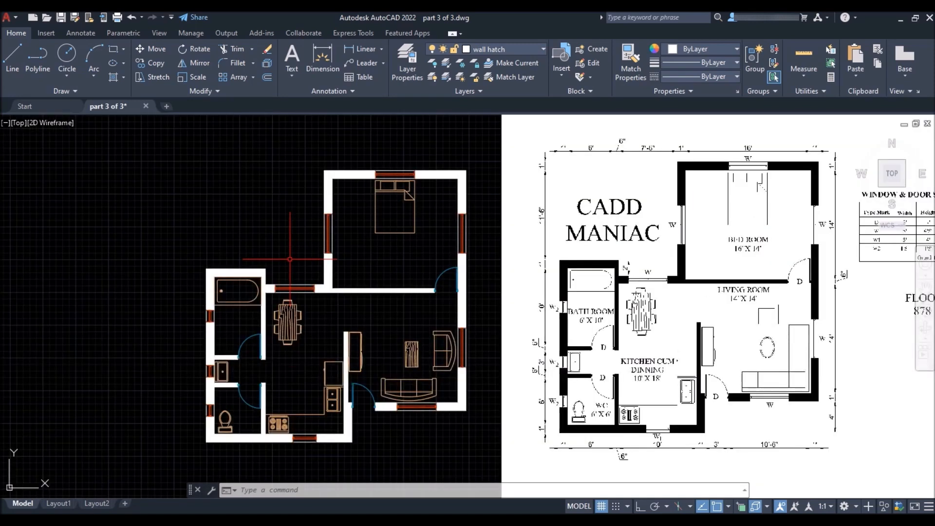
# - Make the text layer current and add multiline text in the bedroom reading "BED ROOM" with "16' X 14'" on the second line
pyautogui.click(505, 51)
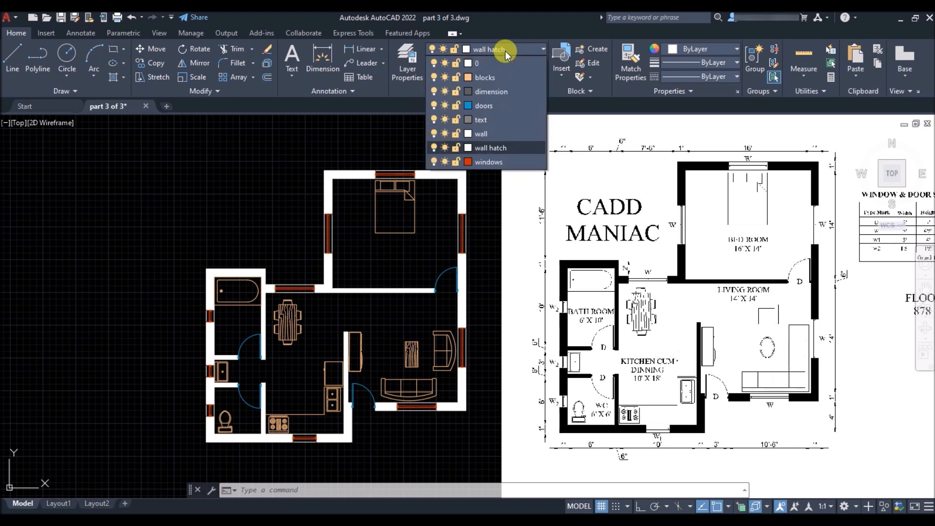
pyautogui.click(510, 119)
pyautogui.scroll(2, 393, 254)
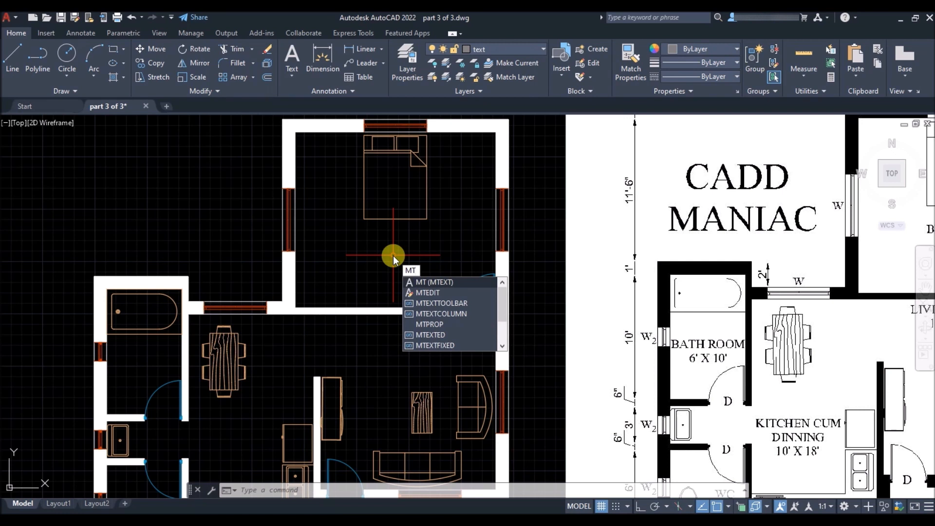
pyautogui.press('Return')
pyautogui.click(332, 239)
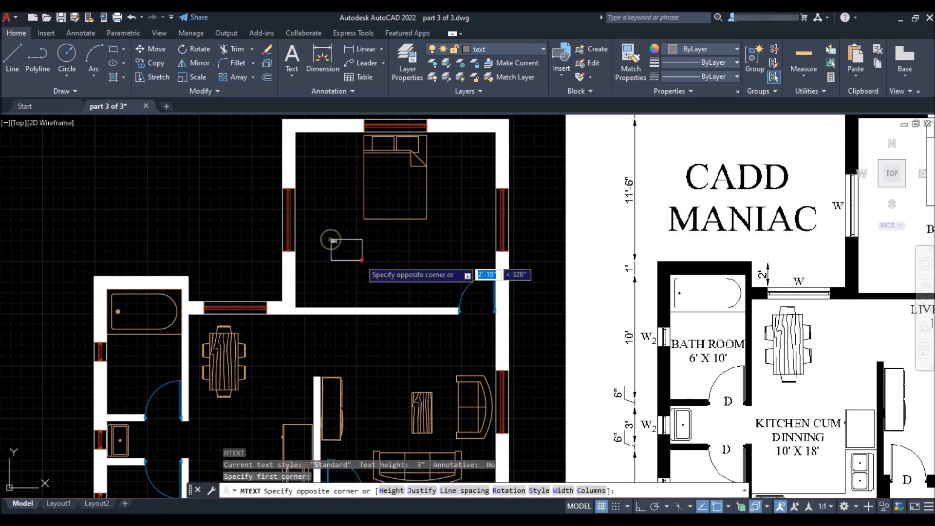
pyautogui.click(441, 278)
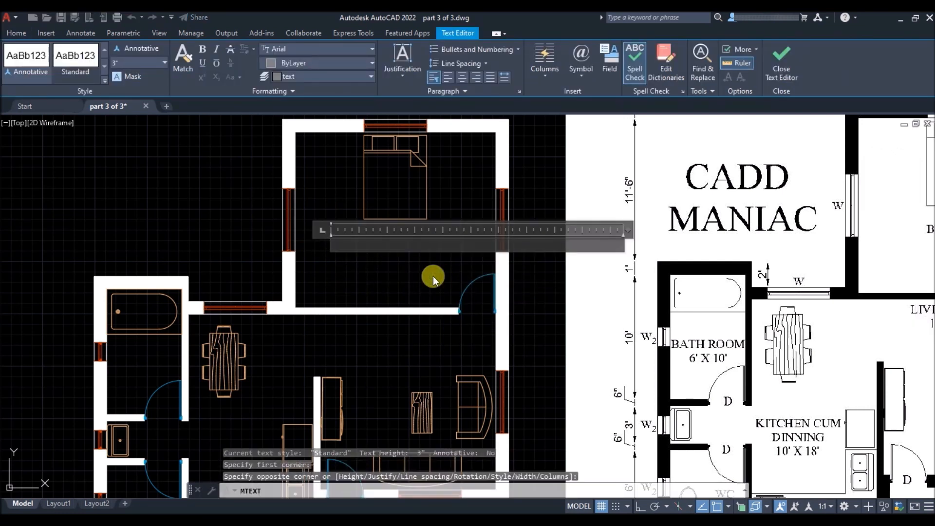
pyautogui.write('BED ROOM')
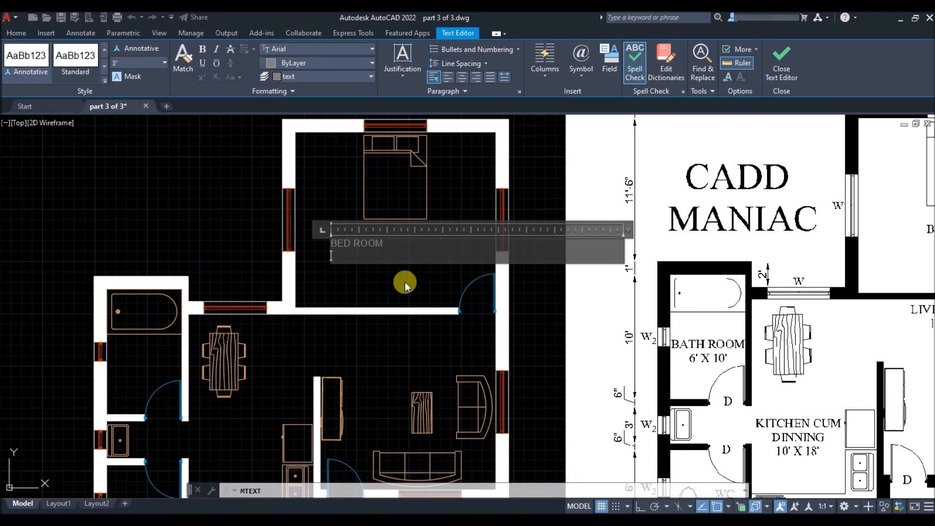
pyautogui.scroll(-2, 256, 323)
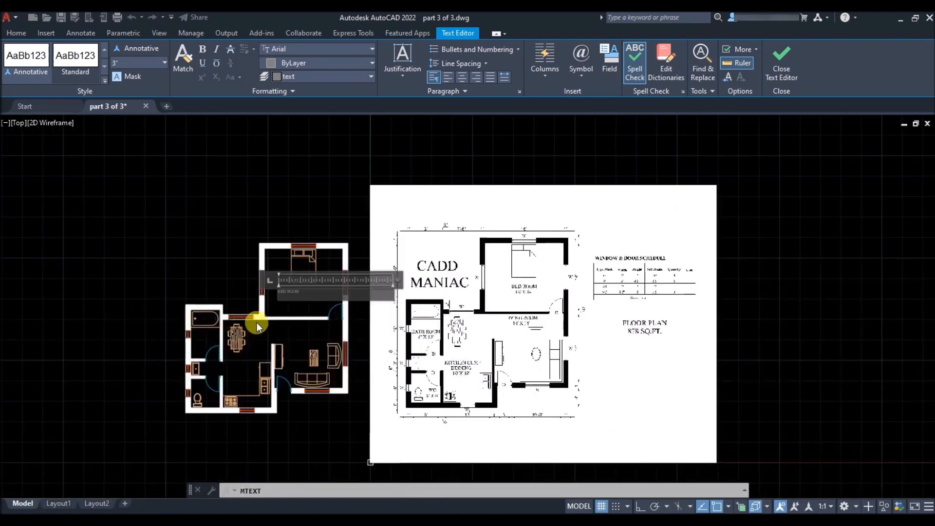
pyautogui.scroll(3, 516, 288)
pyautogui.scroll(-3, 516, 289)
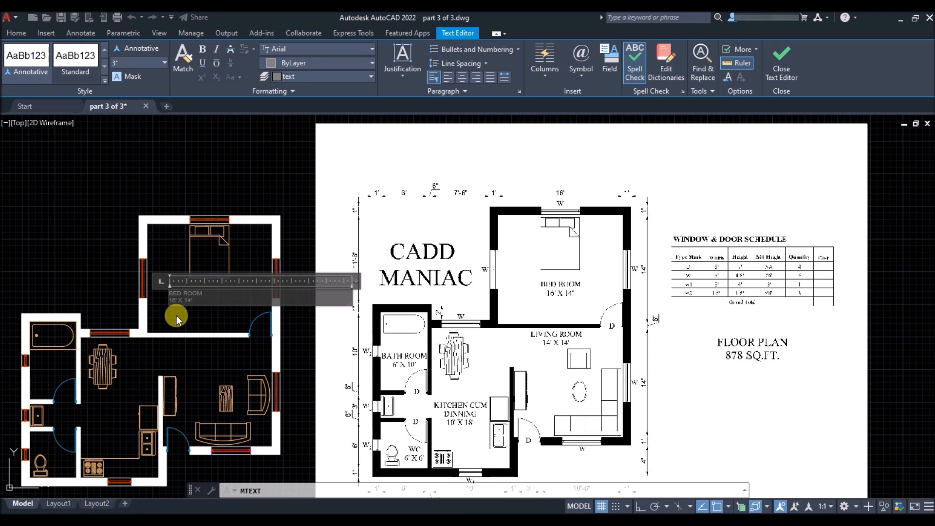
pyautogui.scroll(4, 159, 293)
# - Select both lines of the bedroom label and set their text height to 8"
pyautogui.moveTo(250, 314); pyautogui.dragTo(166, 289)
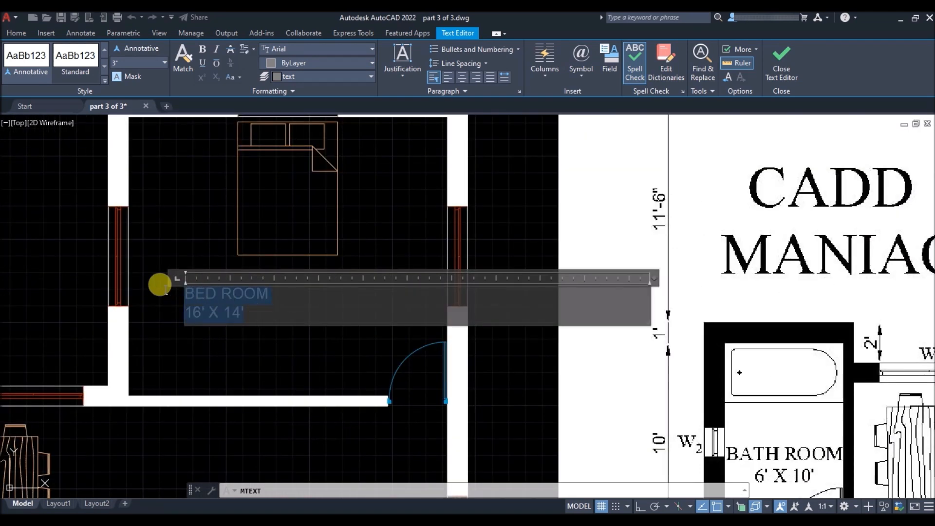
pyautogui.scroll(-6, 148, 246)
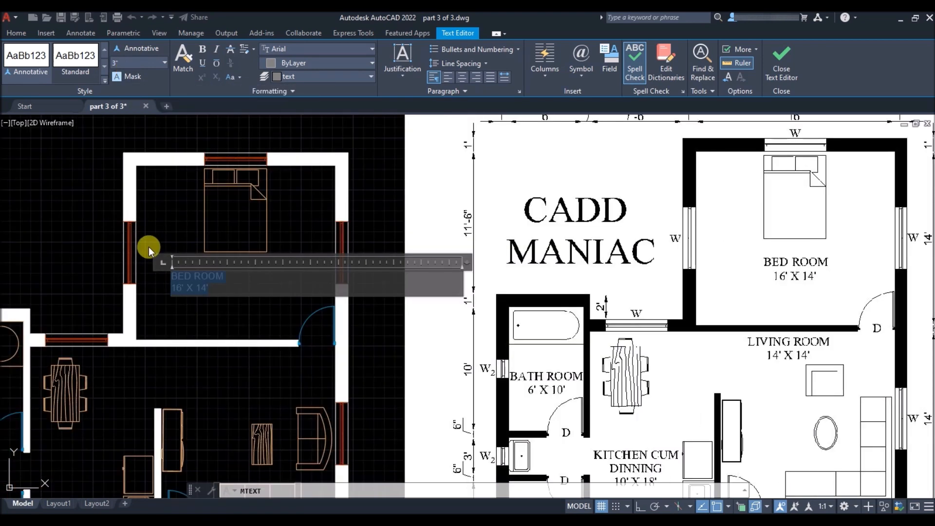
pyautogui.scroll(4, 357, 277)
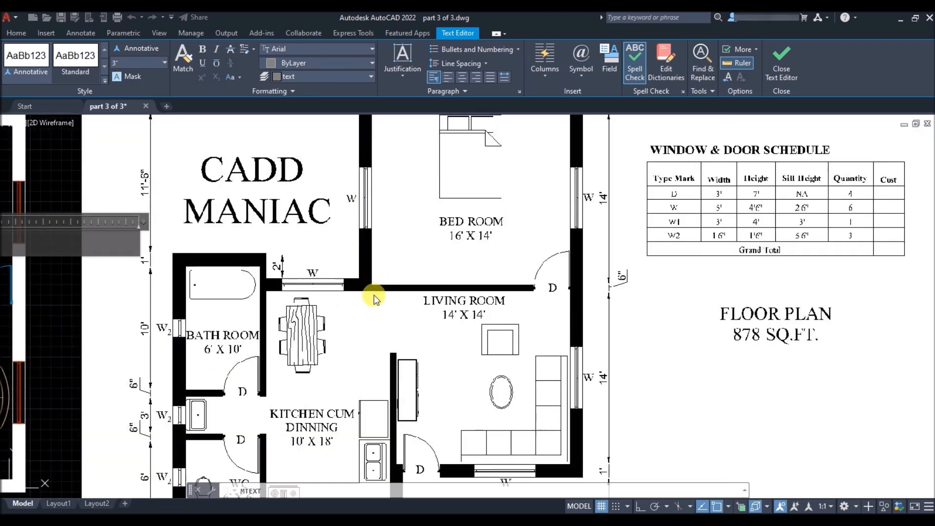
pyautogui.scroll(-4, 619, 283)
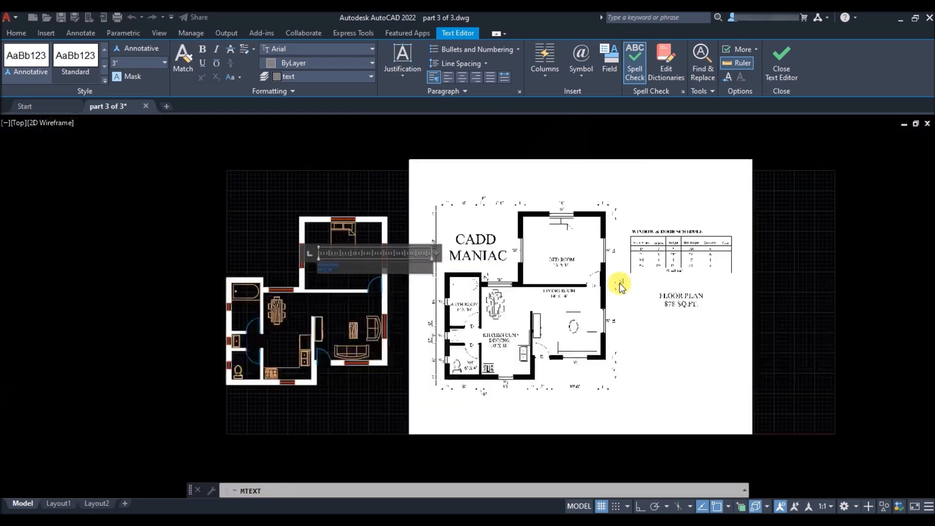
pyautogui.press('Return')
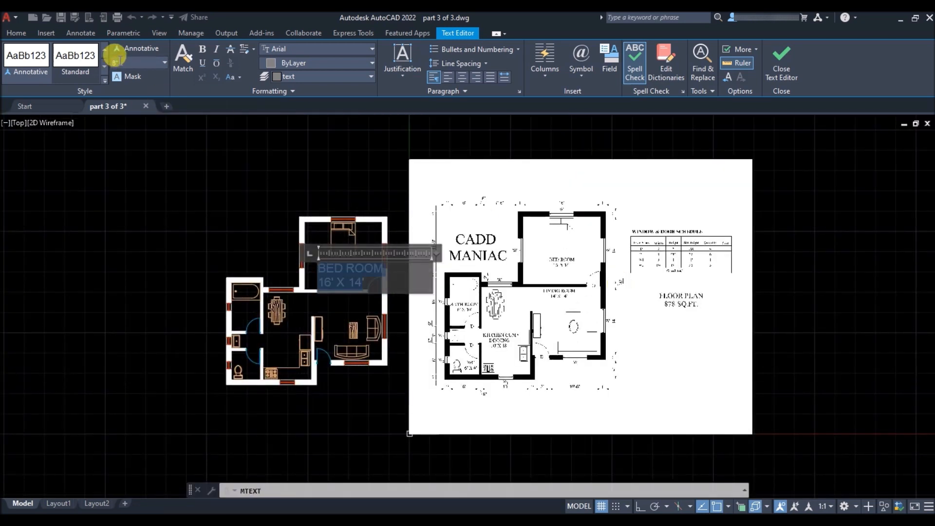
pyautogui.scroll(4, 386, 273)
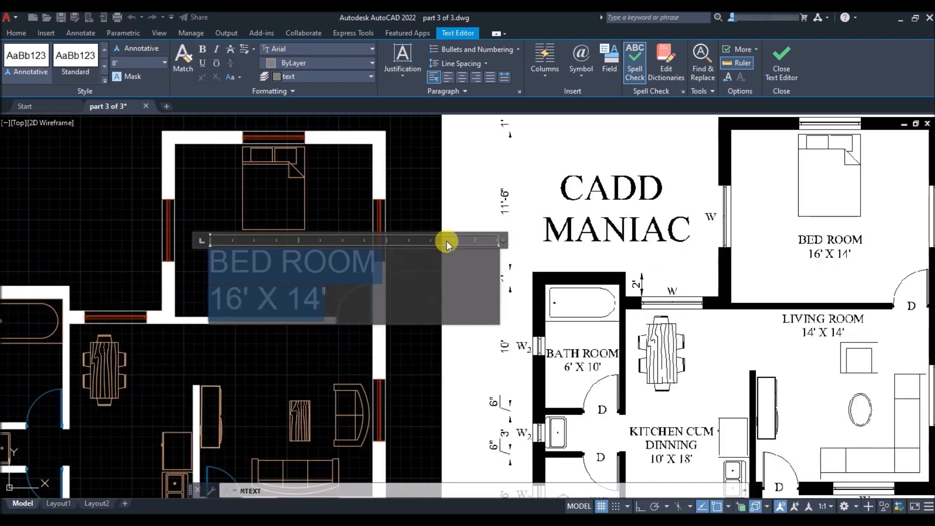
# - Center the bedroom label's lines, narrow its text box to fit the words, and finish the text edit
pyautogui.click(463, 78)
pyautogui.moveTo(501, 323); pyautogui.dragTo(396, 322)
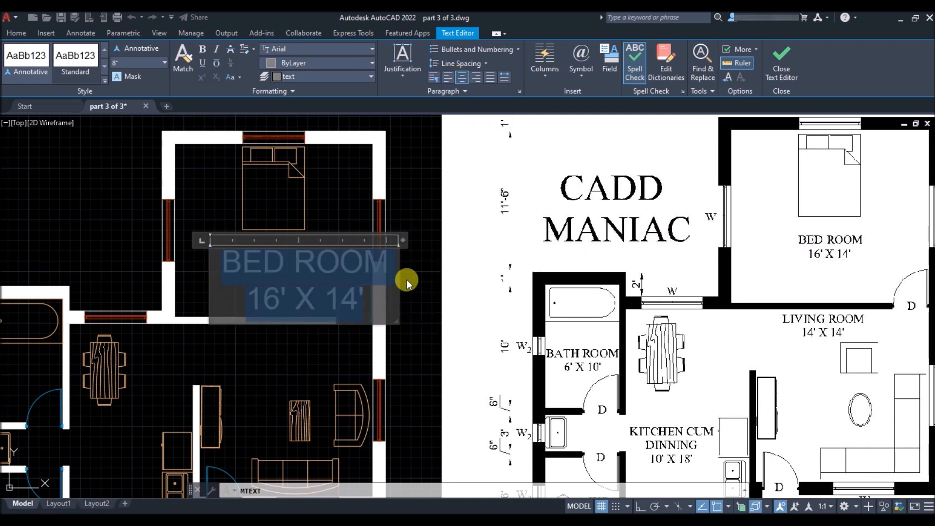
pyautogui.click(4, 102)
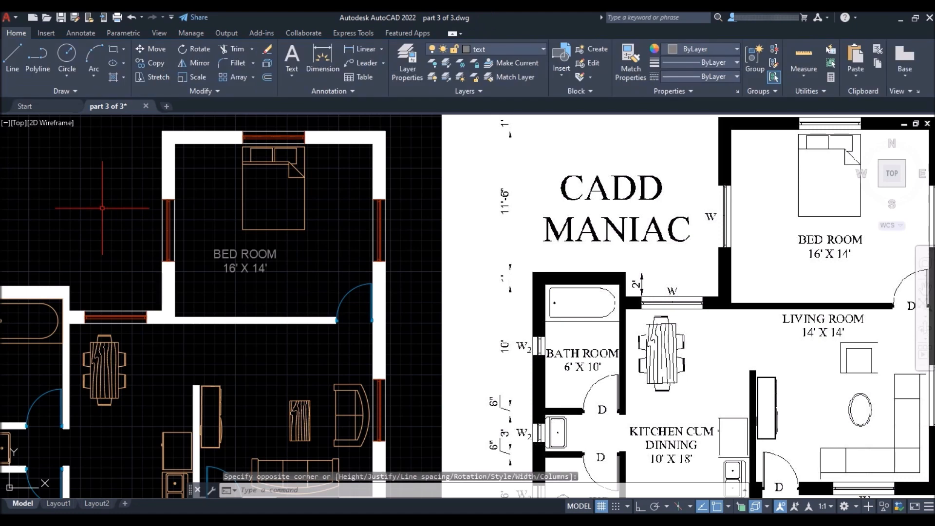
# - Move the bedroom label so it sits centered just below the bed
pyautogui.scroll(2, 226, 261)
pyautogui.scroll(-2, 249, 247)
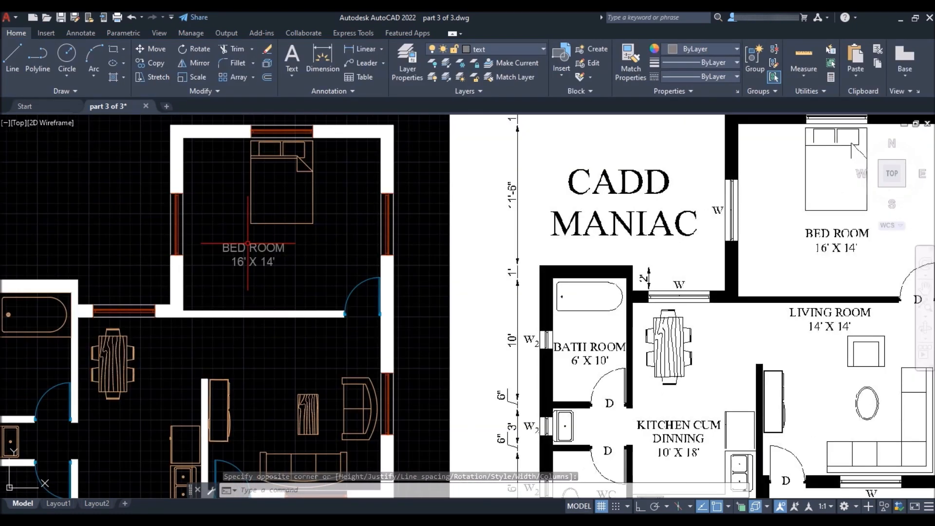
pyautogui.click(249, 247)
pyautogui.click(209, 288)
pyautogui.scroll(2, 223, 253)
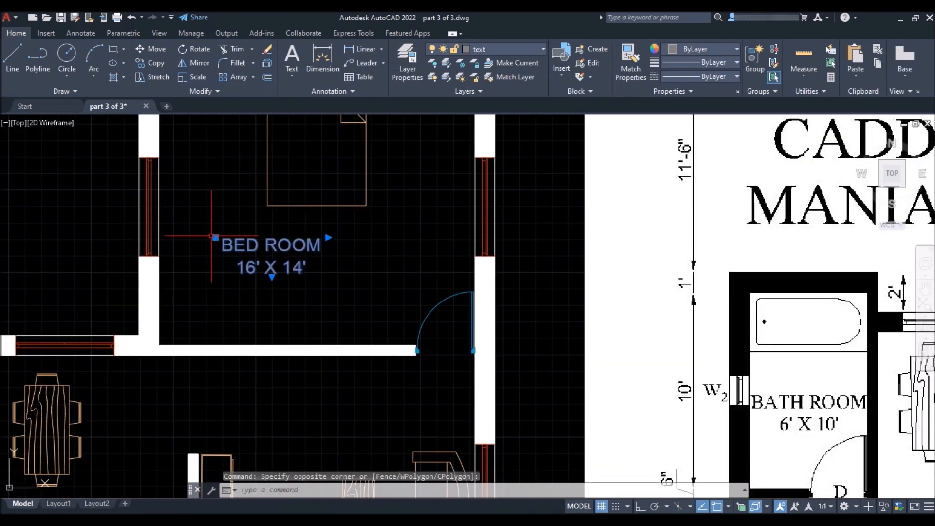
pyautogui.click(216, 238)
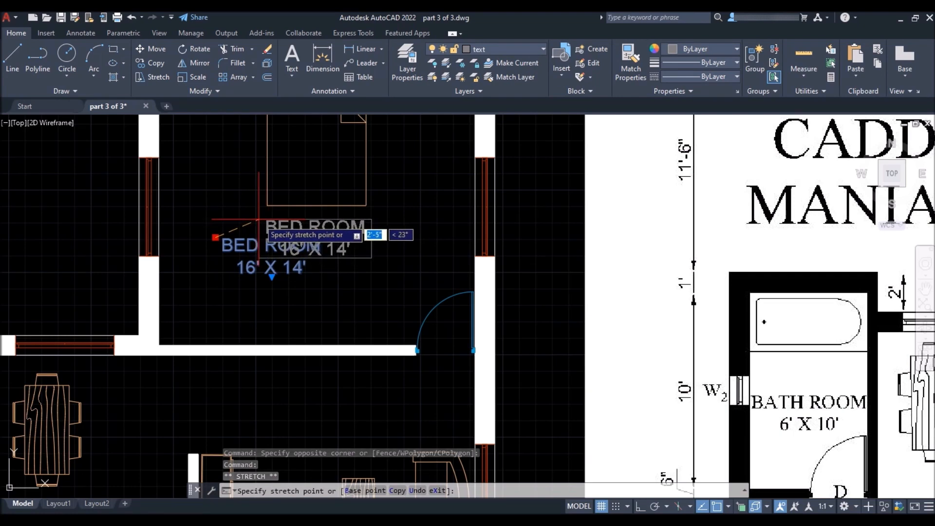
pyautogui.click(258, 219)
pyautogui.scroll(-3, 244, 220)
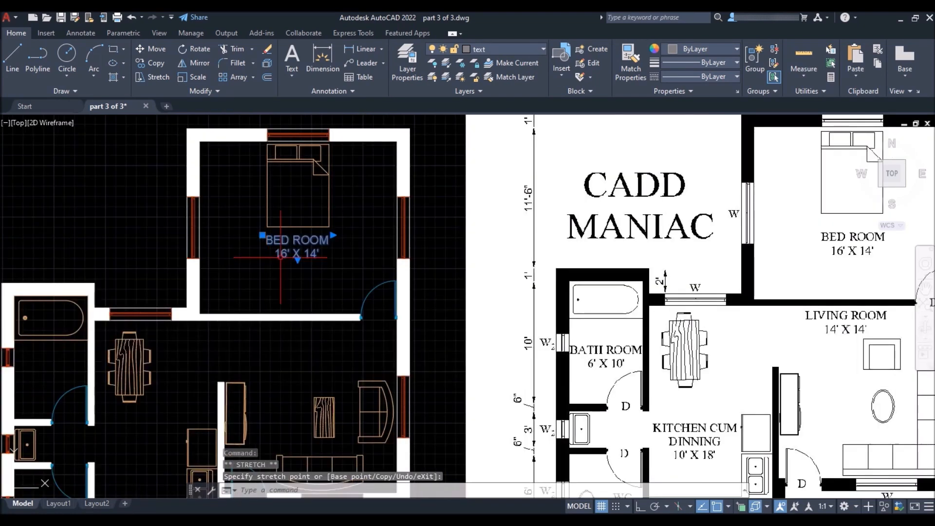
pyautogui.scroll(-2, 278, 211)
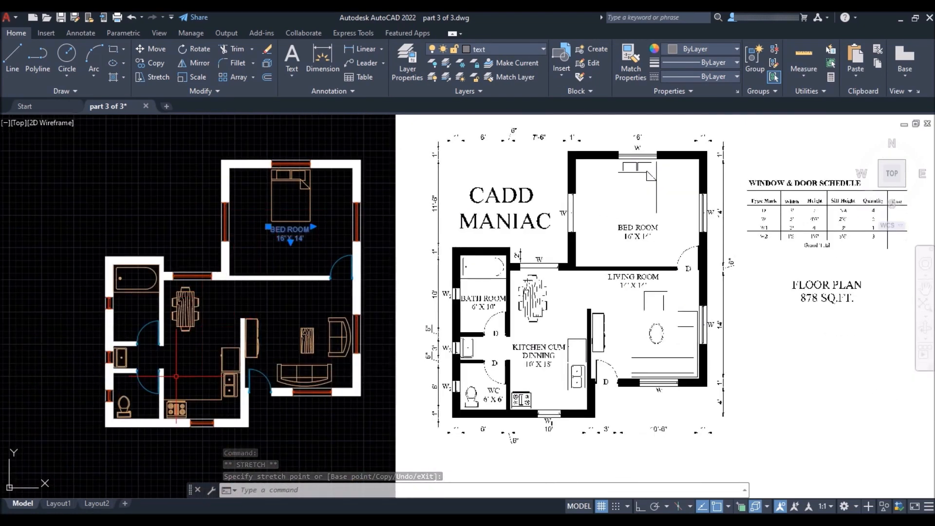
# - Copy the bedroom label into the living room, kitchen, bathroom and WC
pyautogui.press('Escape')
pyautogui.write('co')
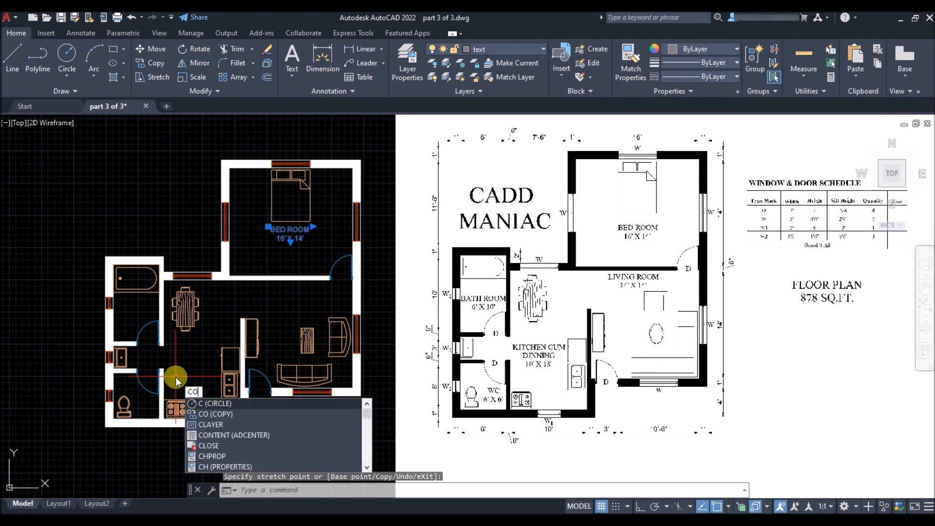
pyautogui.press('Return')
pyautogui.click(312, 229)
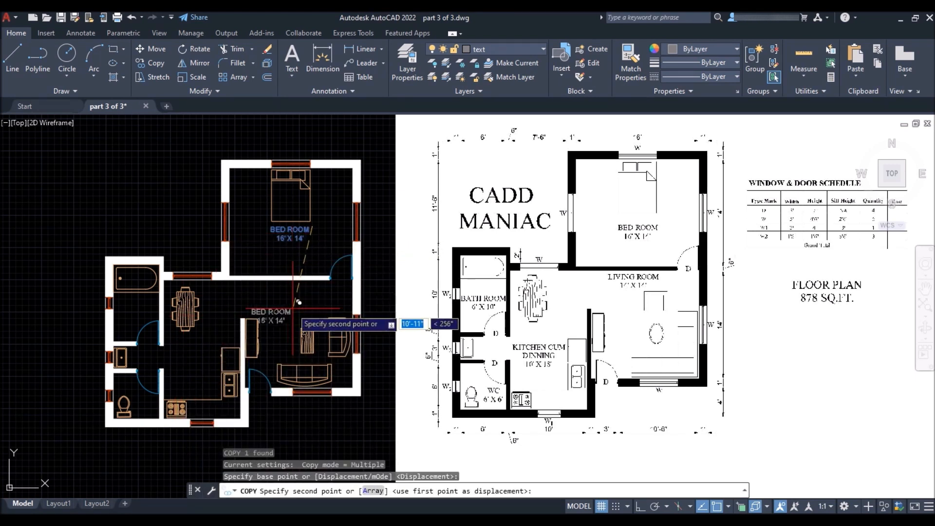
pyautogui.click(319, 281)
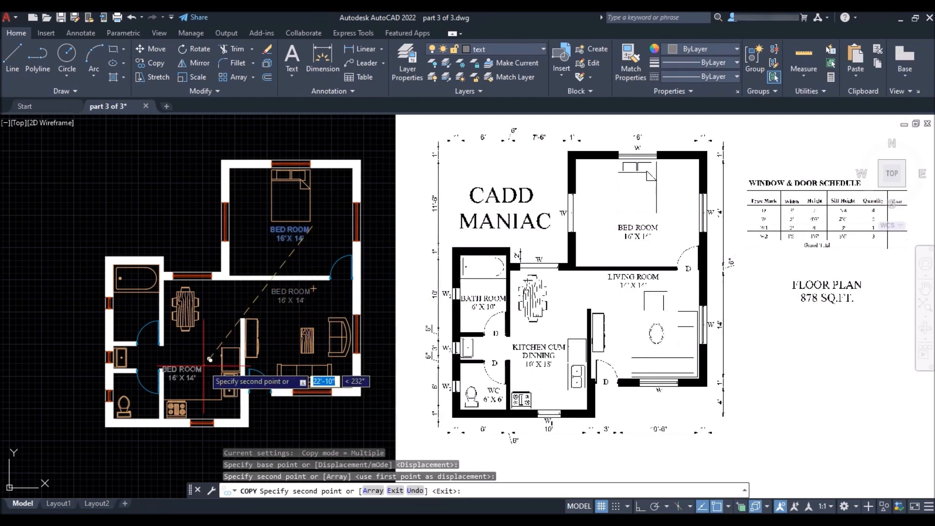
pyautogui.scroll(4, 204, 359)
pyautogui.scroll(-5, 228, 357)
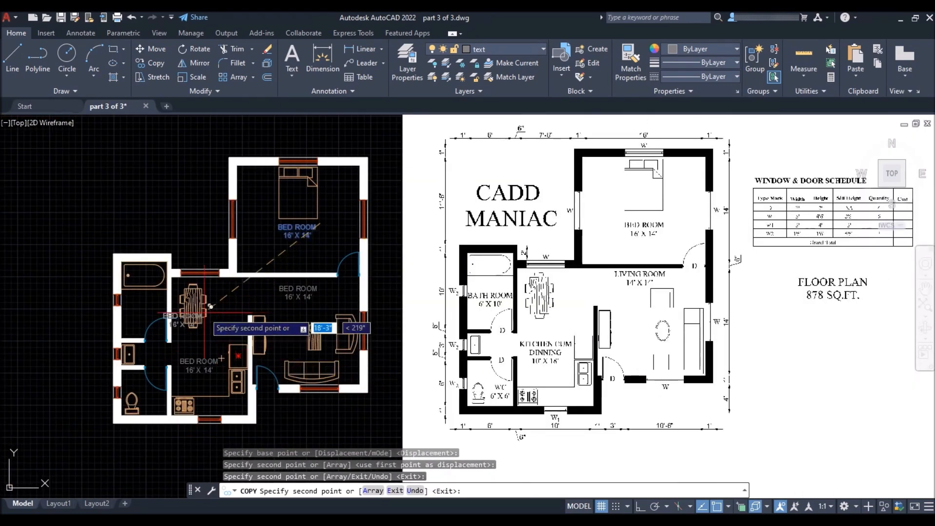
pyautogui.scroll(6, 195, 314)
pyautogui.scroll(-5, 161, 292)
pyautogui.scroll(6, 209, 397)
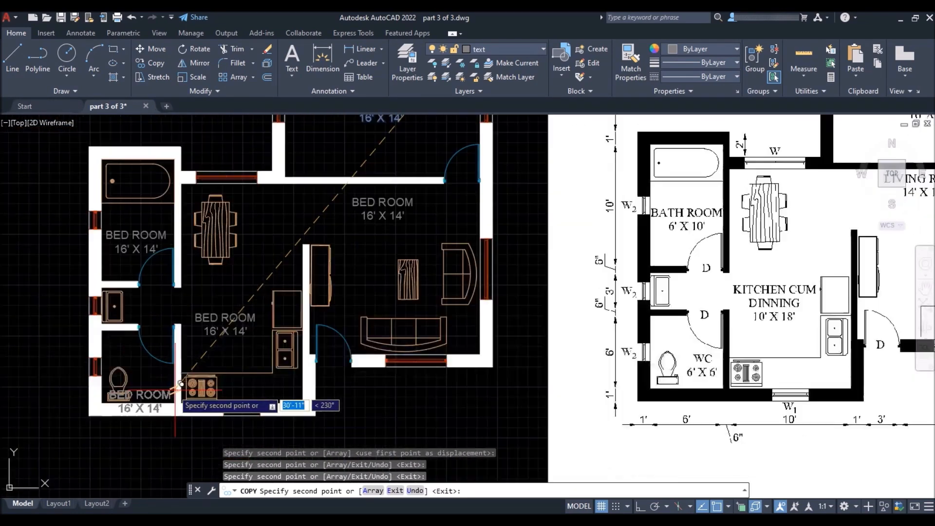
pyautogui.click(170, 343)
pyautogui.press('Return')
pyautogui.scroll(-5, 217, 316)
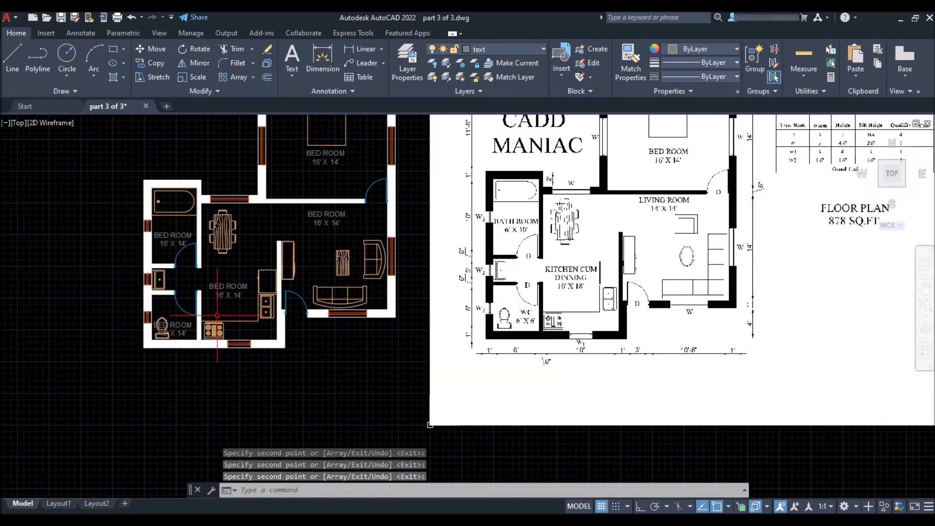
# - Change the living room's copied label to "LIVING ROOM" and "14' X 14'", widening its text box so the name fits one line
pyautogui.scroll(2, 377, 202)
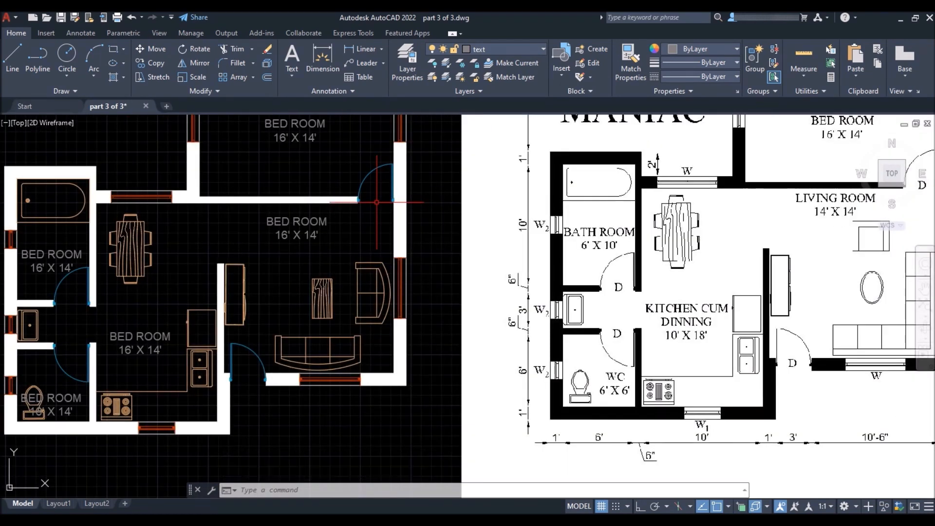
pyautogui.doubleClick(310, 221)
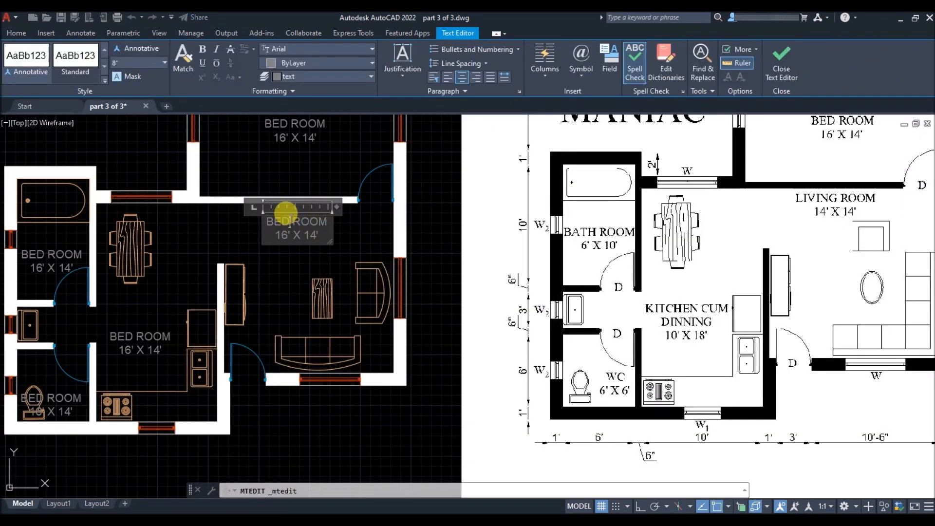
pyautogui.write('LIVING')
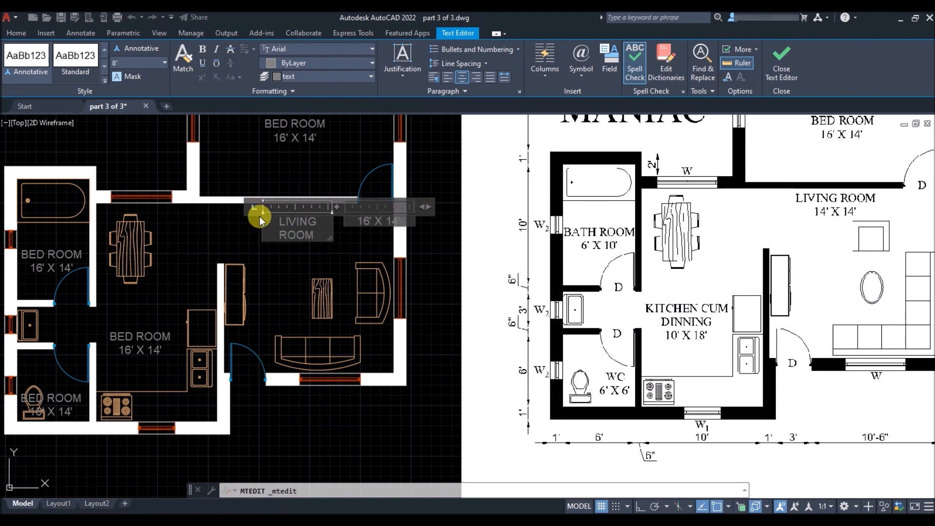
pyautogui.moveTo(329, 234)
pyautogui.mouseDown()
pyautogui.moveTo(349, 243)
pyautogui.moveTo(338, 242)
pyautogui.mouseUp()
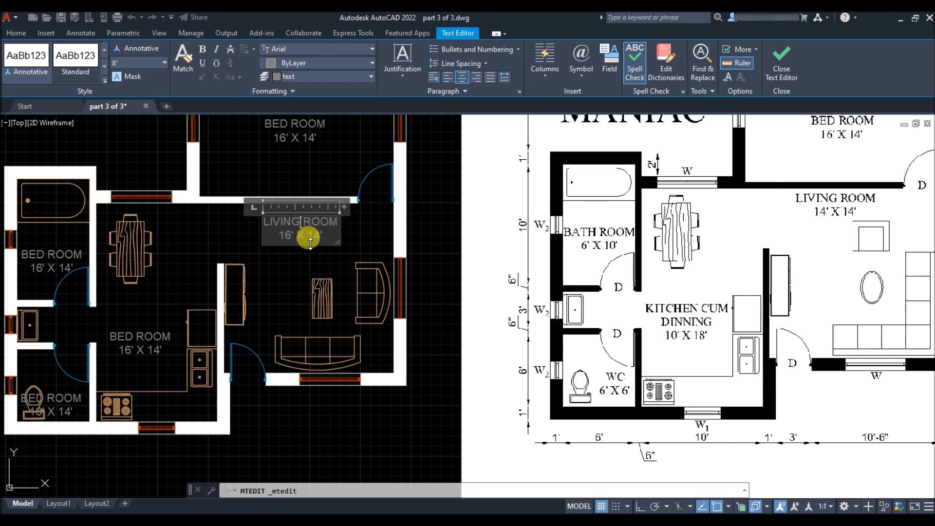
pyautogui.click(287, 260)
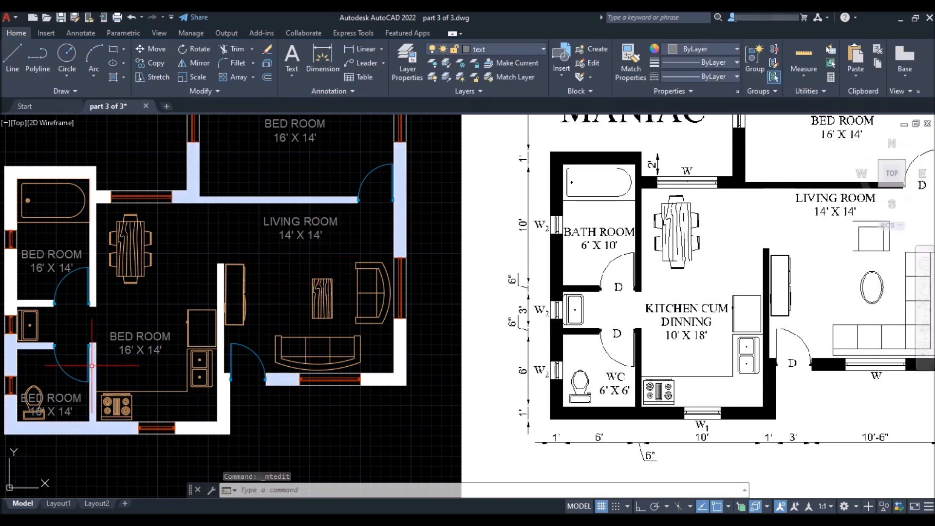
# - Change the kitchen label's name to "KITCHEN CUM DINNING ROOM" and resize its text box so the name fits two lines
pyautogui.scroll(2, 86, 351)
pyautogui.doubleClick(165, 321)
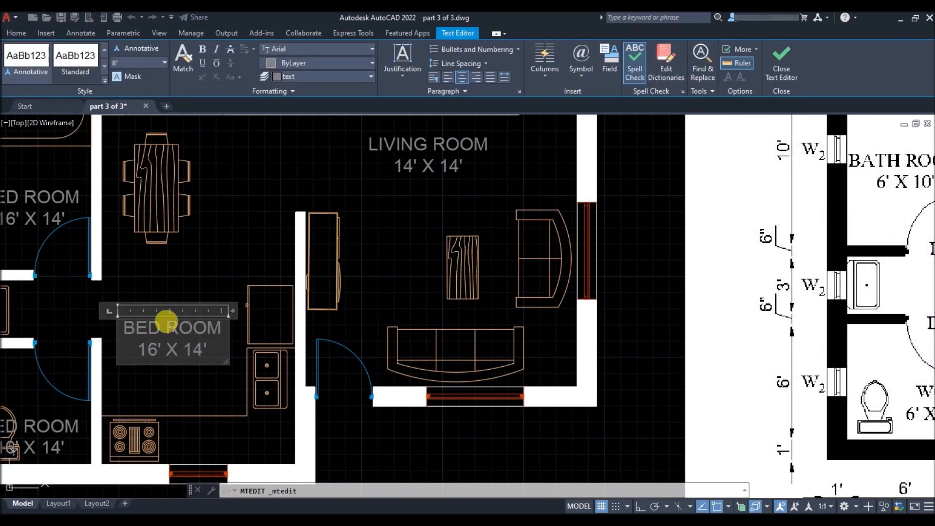
pyautogui.write('KITCHEN CUM DINNING')
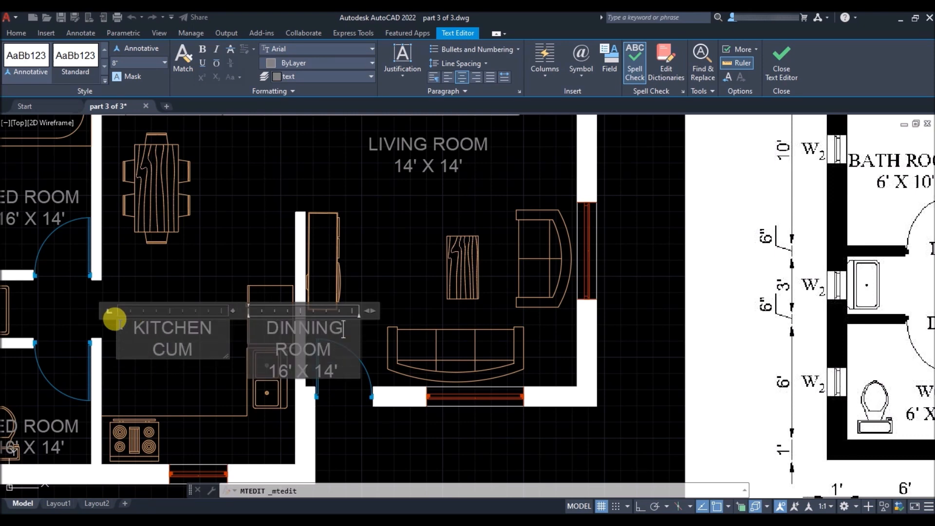
pyautogui.moveTo(359, 376); pyautogui.dragTo(258, 410)
pyautogui.scroll(-2, 172, 266)
pyautogui.scroll(2, 164, 336)
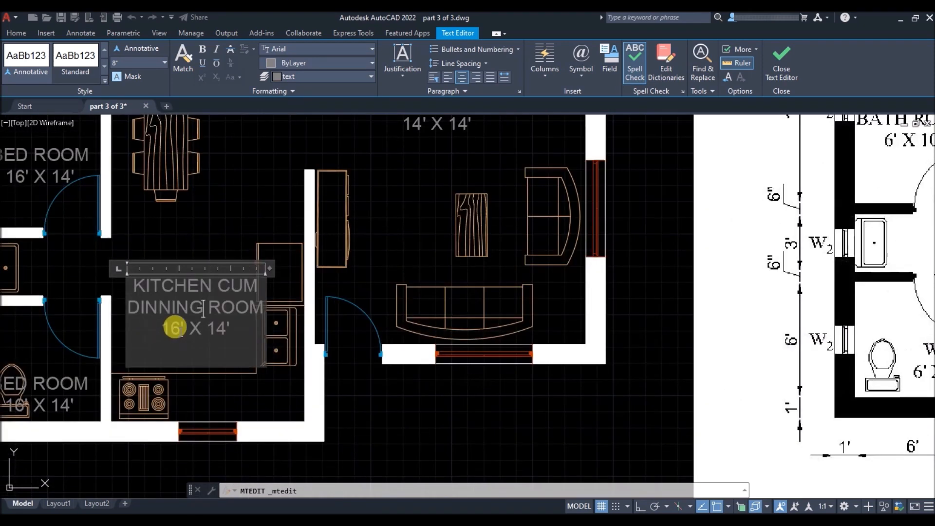
# - Set the kitchen label's room size to "10' X 18'" and finish the text edit
pyautogui.click(181, 330)
pyautogui.press('BackSpace')
pyautogui.write('0')
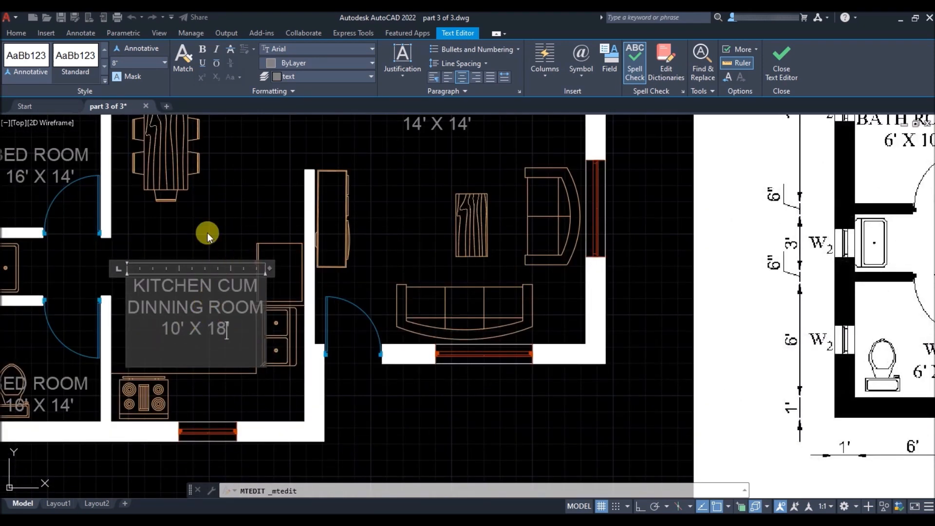
pyautogui.click(207, 236)
# - Move the kitchen label slightly up and left so it clears the counter and sits in the open floor area
pyautogui.click(209, 297)
pyautogui.write('m')
pyautogui.press('Return')
pyautogui.click(211, 300)
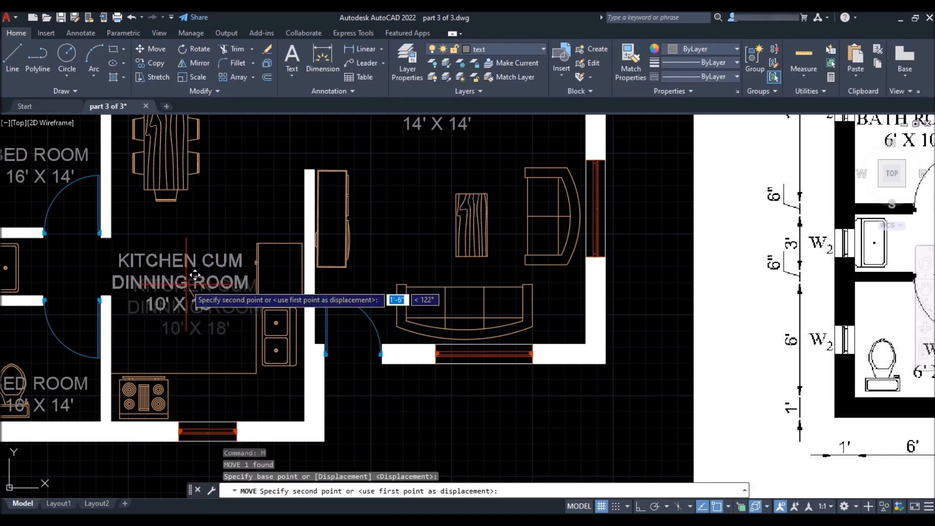
pyautogui.click(186, 284)
pyautogui.scroll(-2, 323, 249)
# - Change the label in the WC to "WC" and "6' X 6'"
pyautogui.scroll(4, 137, 336)
pyautogui.doubleClick(167, 327)
pyautogui.moveTo(236, 329); pyautogui.dragTo(86, 330)
pyautogui.write('WC')
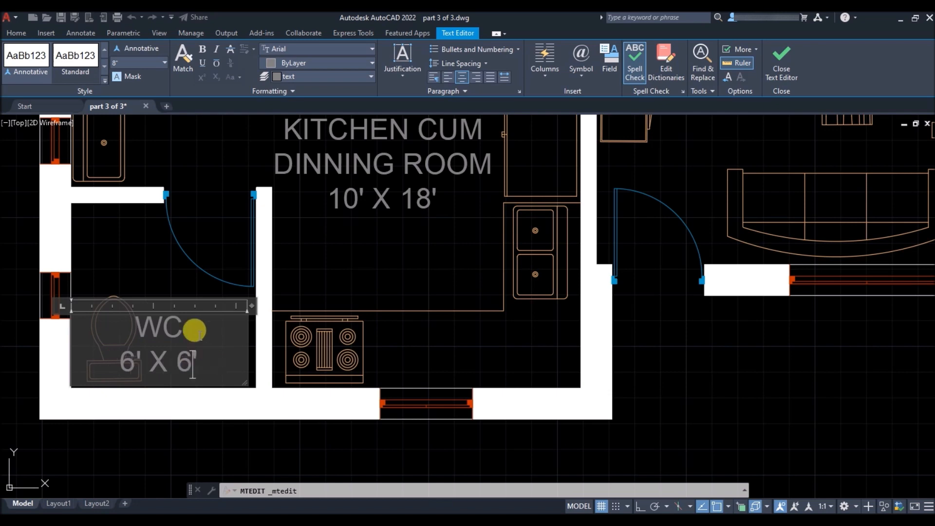
pyautogui.click(178, 288)
# - Move the WC label to the clear floor space beside the toilet
pyautogui.click(165, 331)
pyautogui.press('Return')
pyautogui.click(141, 446)
pyautogui.click(185, 443)
pyautogui.scroll(-4, 179, 436)
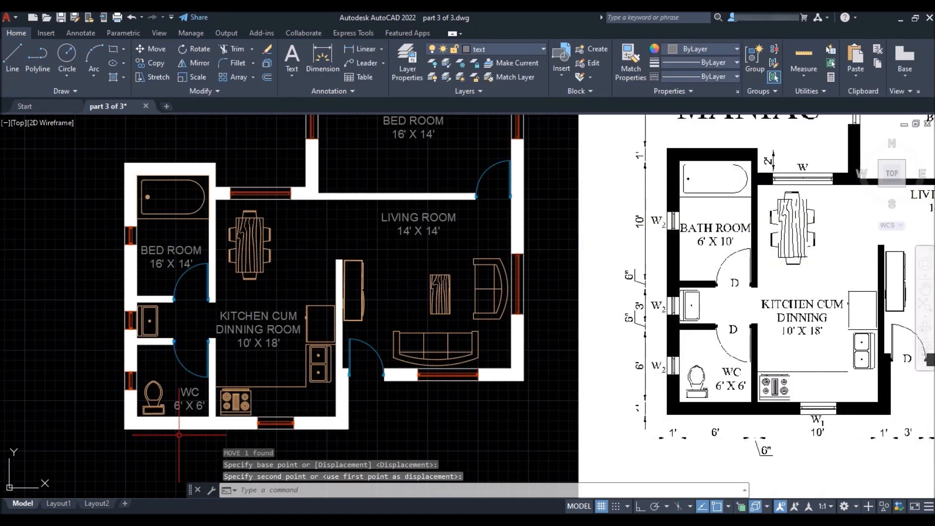
# - Change the bathroom's label to "BATH ROOM" and "6' X 10'" and finish the text edit
pyautogui.scroll(4, 178, 282)
pyautogui.doubleClick(139, 201)
pyautogui.moveTo(139, 201); pyautogui.dragTo(86, 197)
pyautogui.write('BATH')
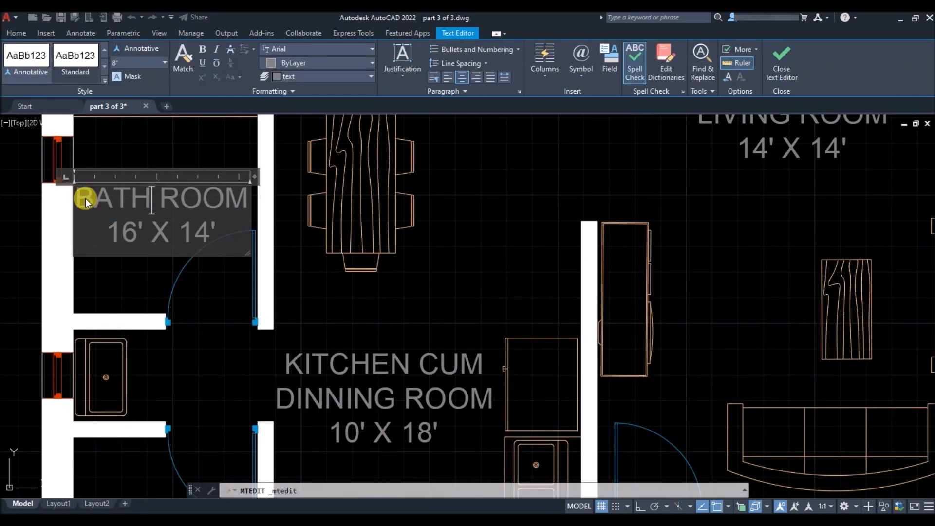
pyautogui.scroll(-4, 126, 210)
pyautogui.scroll(3, 125, 229)
pyautogui.write('0')
pyautogui.scroll(-4, 115, 228)
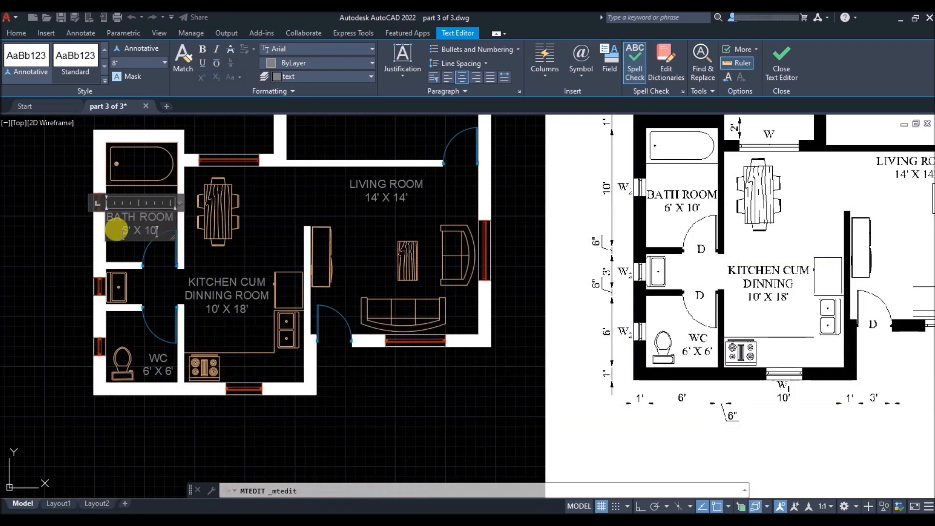
pyautogui.click(220, 391)
# - Shift the bathroom label about 1 inch to the right, away from the outer wall
pyautogui.scroll(6, 141, 246)
pyautogui.click(283, 234)
pyautogui.click(219, 229)
pyautogui.click(112, 210)
pyautogui.scroll(3, 112, 210)
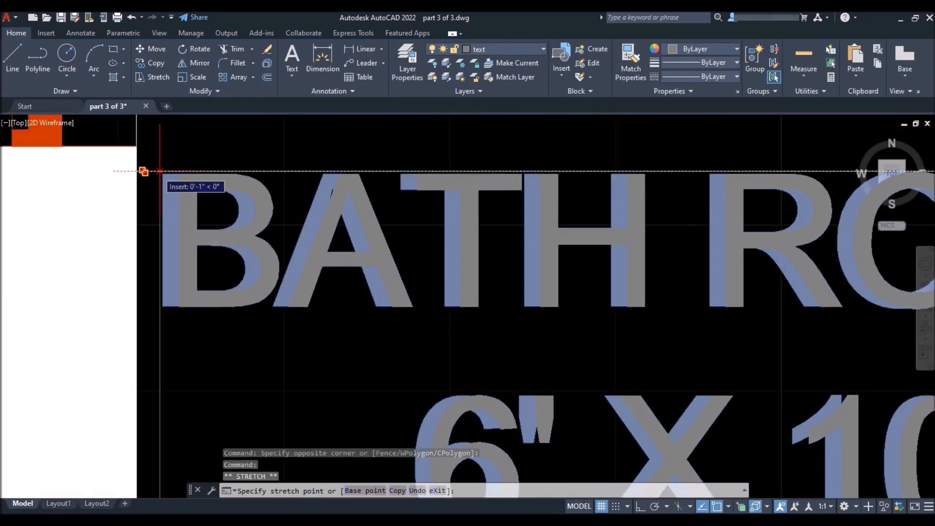
pyautogui.scroll(-8, 68, 190)
pyautogui.press('Escape')
# - Copy the WC label to just below the window in the kitchen's lower wall
pyautogui.scroll(2, 828, 376)
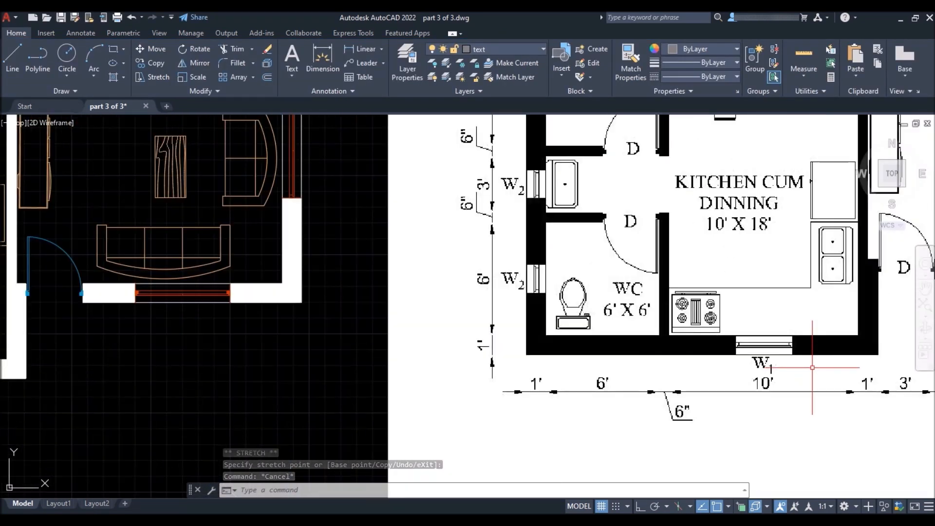
pyautogui.scroll(2, 762, 406)
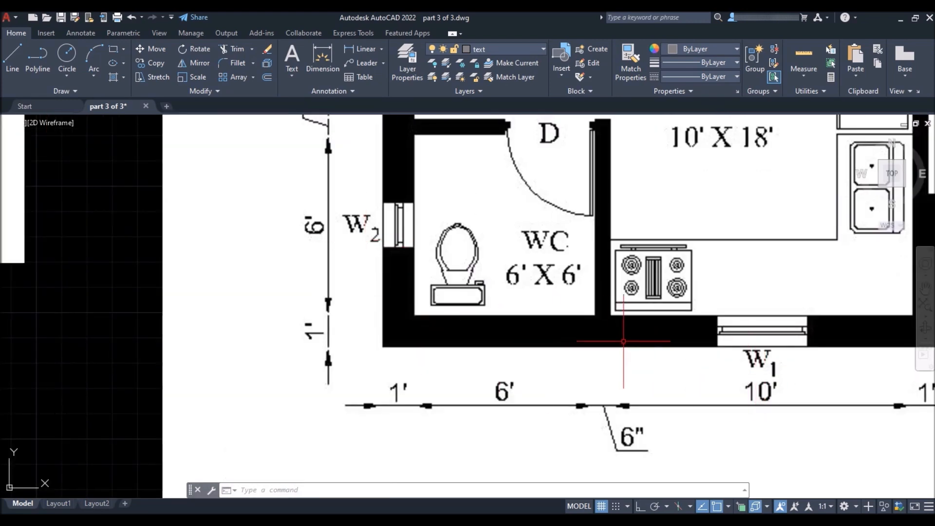
pyautogui.scroll(-6, 623, 341)
pyautogui.scroll(5, 414, 305)
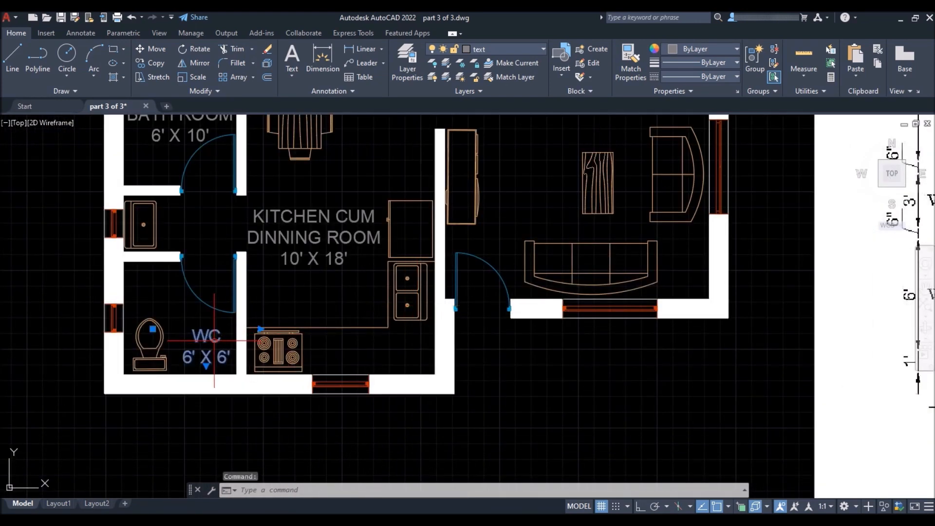
pyautogui.write('co')
pyautogui.press('Return')
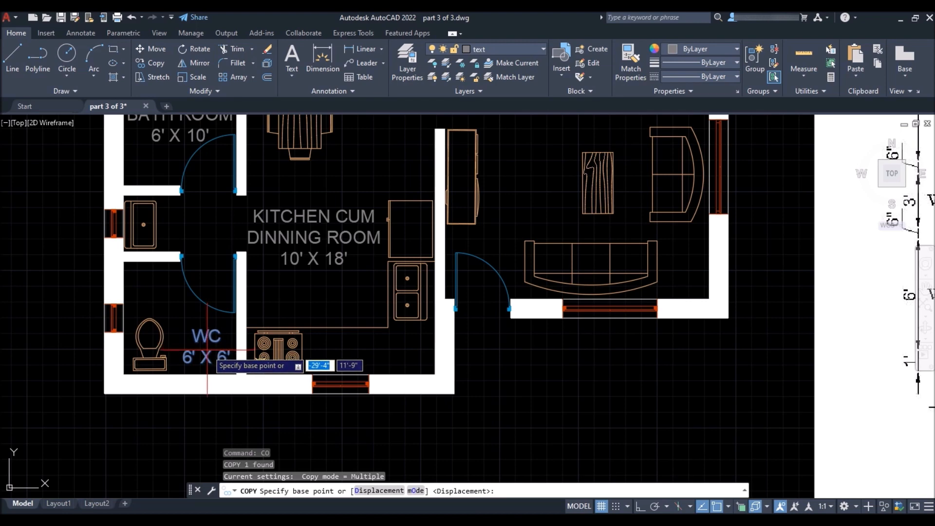
pyautogui.click(209, 349)
pyautogui.scroll(4, 377, 434)
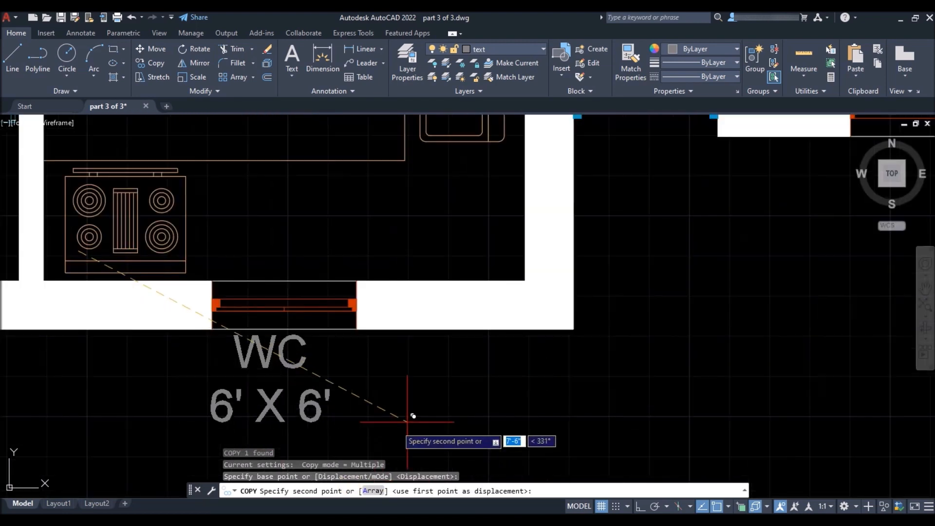
pyautogui.click(431, 424)
pyautogui.press('Return')
# - Change the copied label below the kitchen window to "W1" with the 1 as a subscript
pyautogui.scroll(-5, 327, 354)
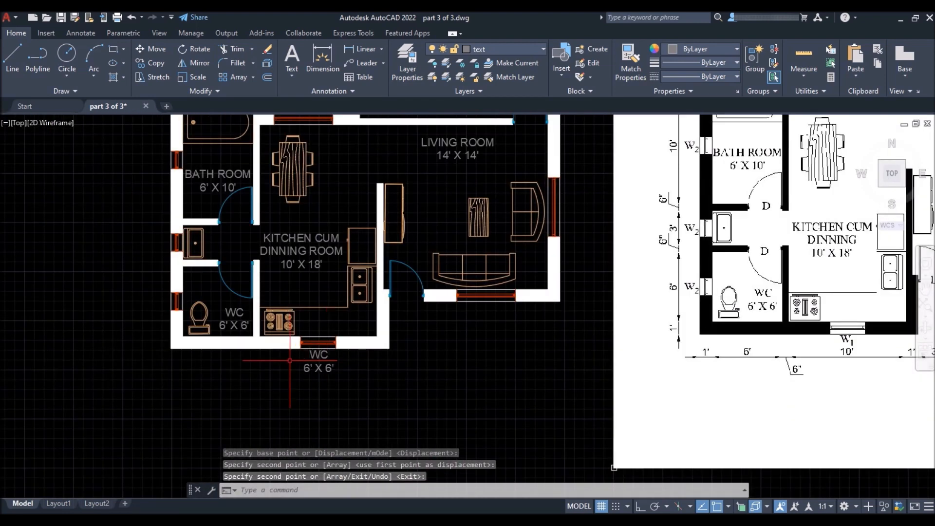
pyautogui.scroll(4, 297, 360)
pyautogui.click(352, 357)
pyautogui.doubleClick(378, 376)
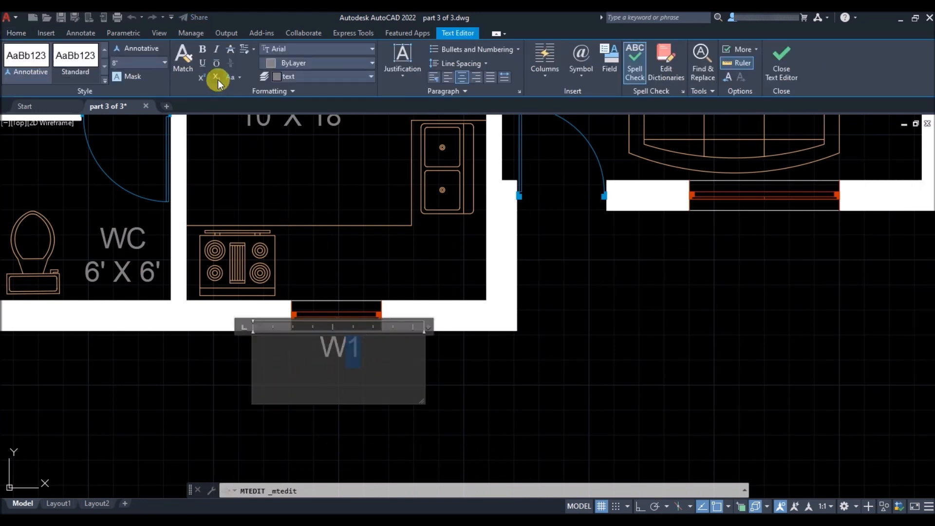
pyautogui.click(218, 80)
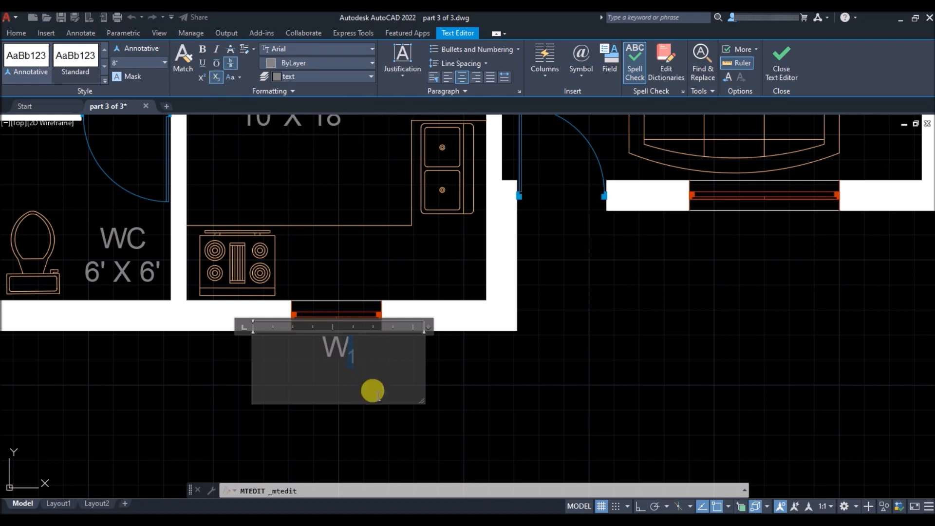
pyautogui.click(488, 396)
pyautogui.scroll(-4, 304, 375)
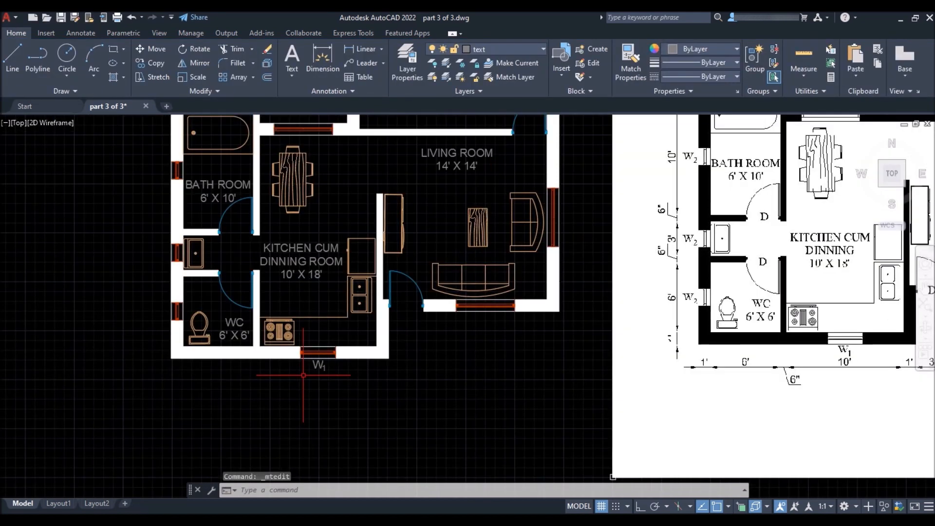
# - Copy the W1 label from its W to the outer side of the WC window
pyautogui.write('co')
pyautogui.press('Return')
pyautogui.scroll(8, 306, 372)
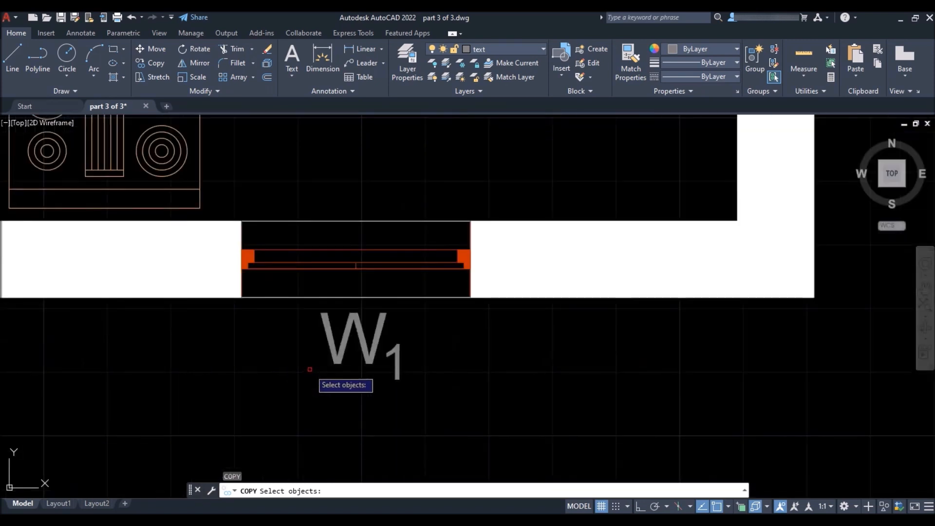
pyautogui.click(451, 334)
pyautogui.click(310, 392)
pyautogui.press('Return')
pyautogui.click(388, 335)
pyautogui.scroll(-5, 418, 372)
pyautogui.scroll(6, 229, 301)
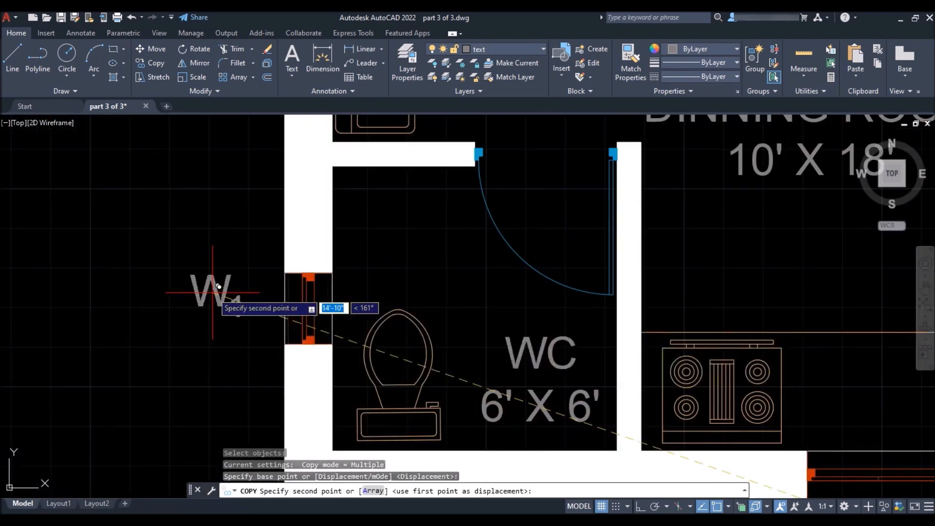
pyautogui.click(249, 305)
# - Place further W1 copies outside the washbasin window and the bathroom window
pyautogui.scroll(-5, 248, 303)
pyautogui.scroll(7, 230, 249)
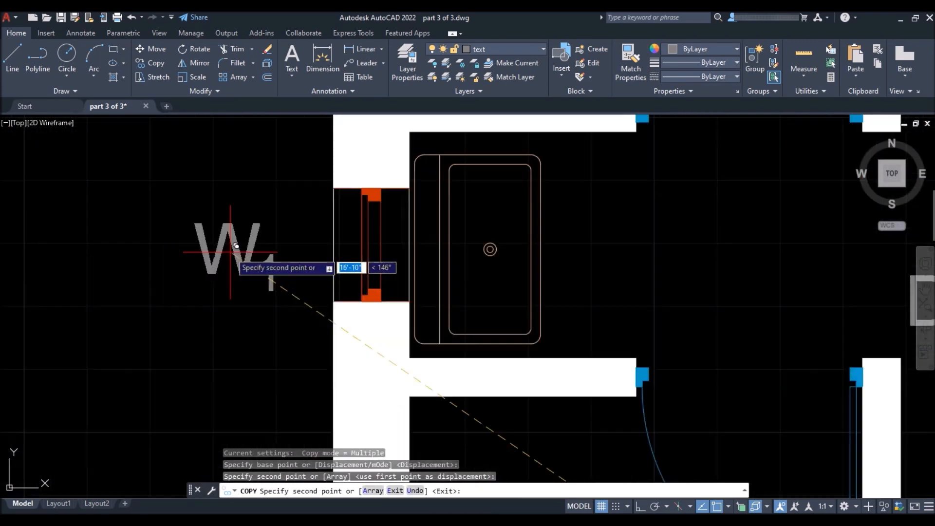
pyautogui.click(277, 237)
pyautogui.scroll(-5, 263, 263)
pyautogui.scroll(7, 298, 198)
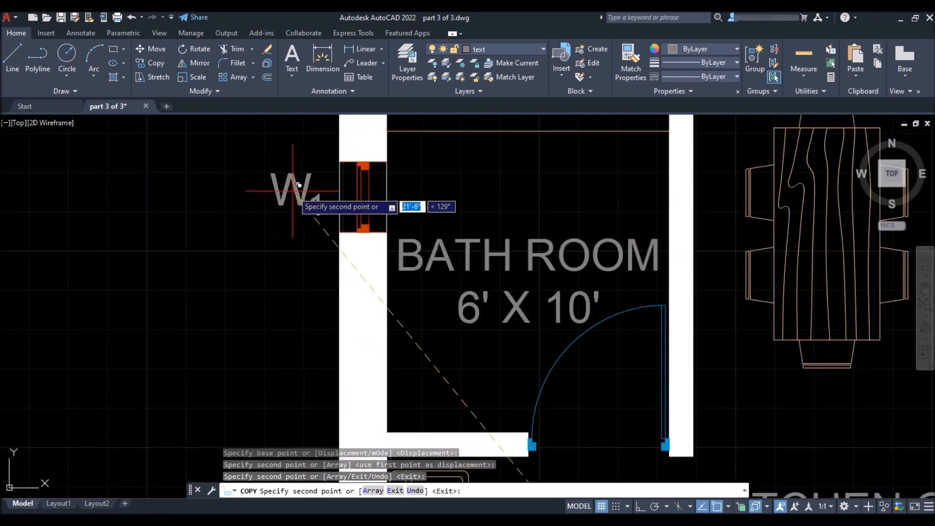
pyautogui.click(305, 186)
# - Place W1 copies above the dining area's window and outside the bedroom's left window
pyautogui.scroll(-5, 268, 341)
pyautogui.scroll(7, 346, 266)
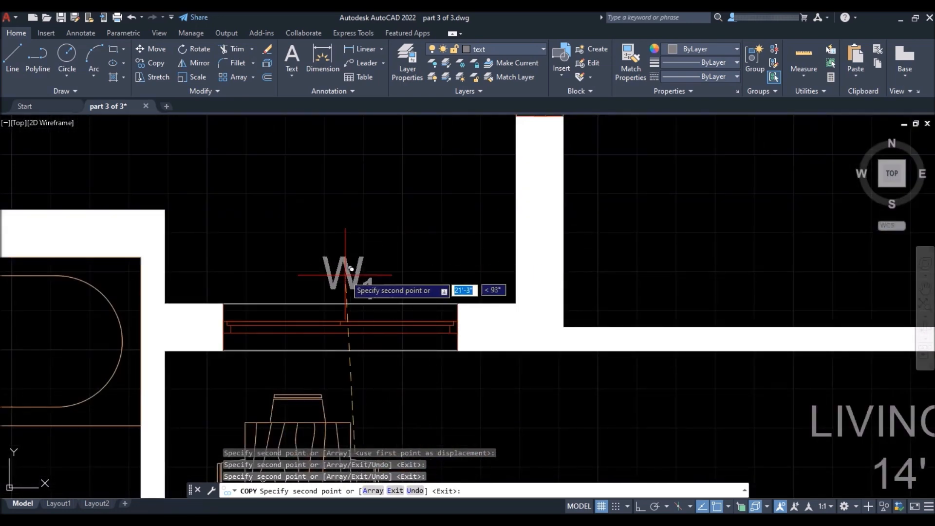
pyautogui.click(341, 266)
pyautogui.scroll(-5, 322, 316)
pyautogui.scroll(7, 380, 197)
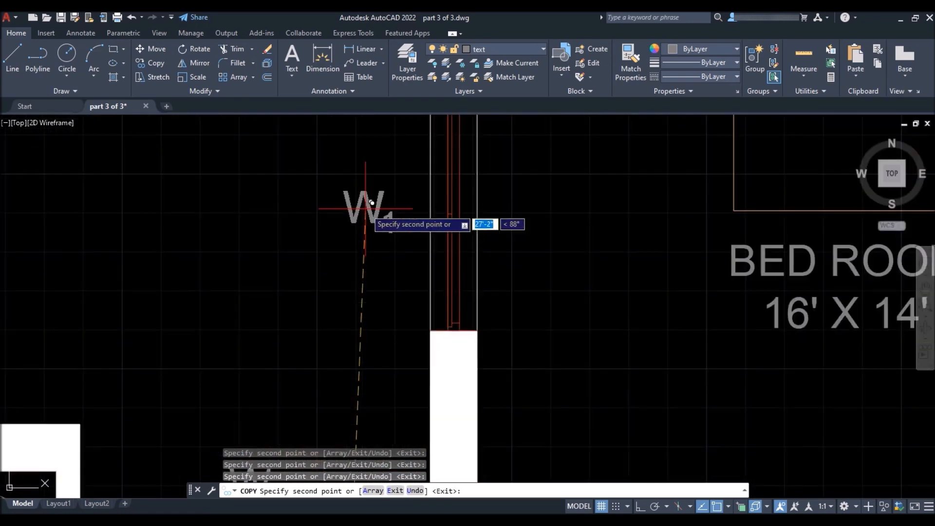
pyautogui.click(397, 193)
# - Place W1 copies above the bedroom's upper window and outside its right window
pyautogui.scroll(-5, 341, 254)
pyautogui.scroll(7, 366, 197)
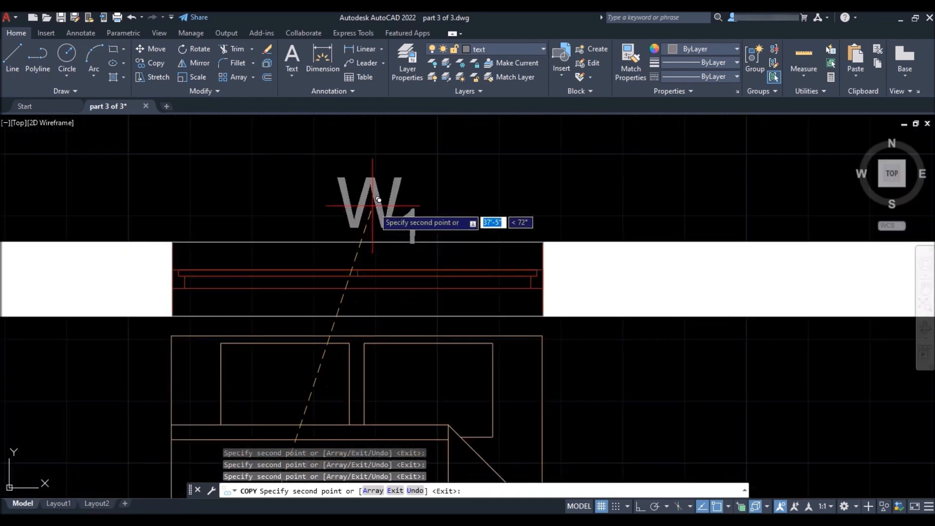
pyautogui.click(369, 192)
pyautogui.scroll(-5, 365, 190)
pyautogui.scroll(7, 502, 332)
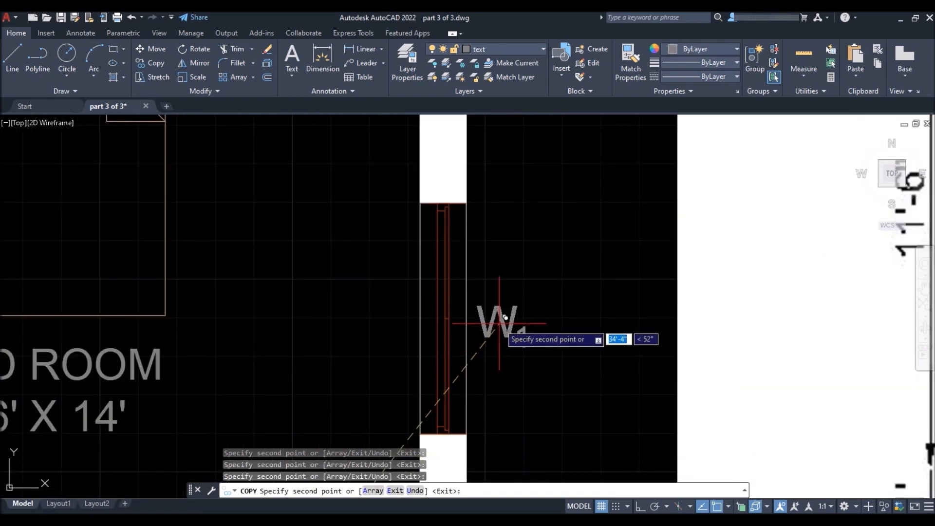
pyautogui.click(502, 319)
# - Place W1 copies outside the living room's right window and below its lower window
pyautogui.scroll(-5, 482, 292)
pyautogui.scroll(7, 438, 302)
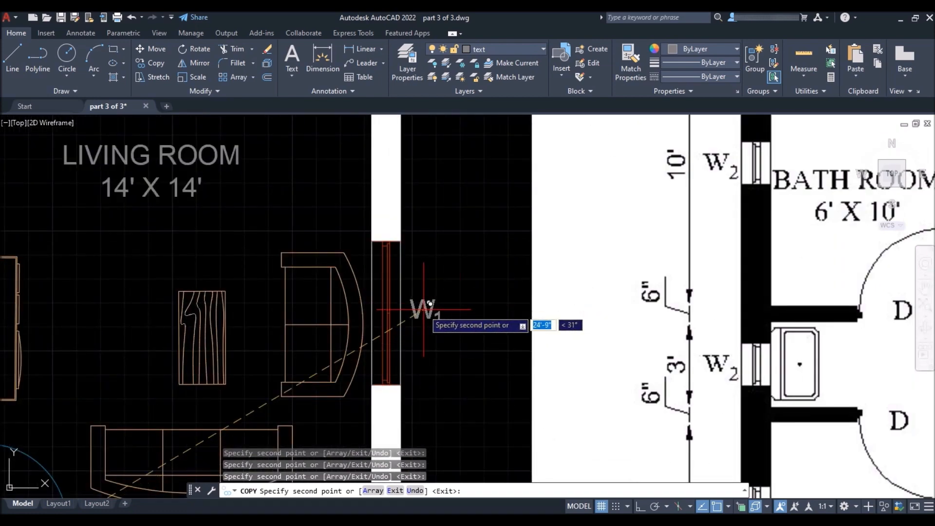
pyautogui.click(432, 295)
pyautogui.scroll(-5, 432, 295)
pyautogui.scroll(7, 390, 270)
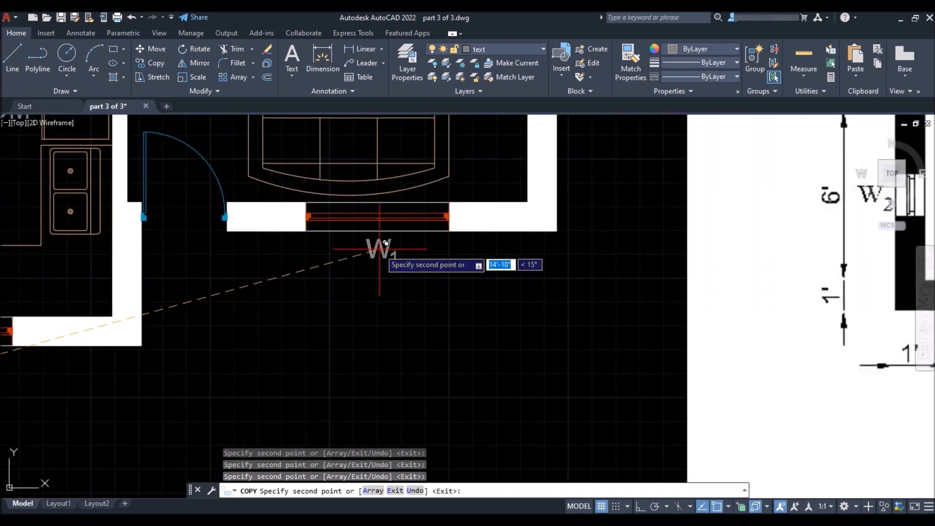
pyautogui.click(380, 249)
# - Place W1 copies in the openings of the entrance door and the WC door
pyautogui.scroll(-5, 379, 249)
pyautogui.scroll(7, 507, 270)
pyautogui.scroll(-5, 710, 250)
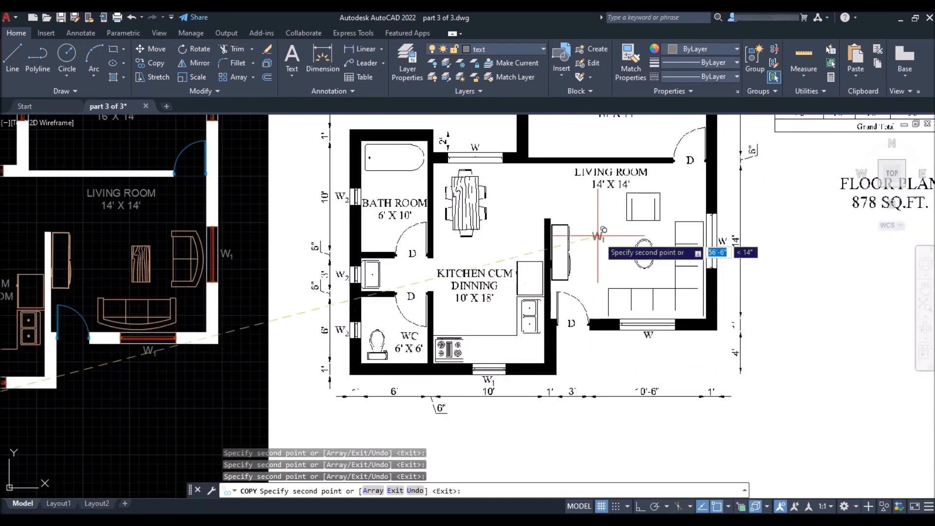
pyautogui.scroll(8, 492, 314)
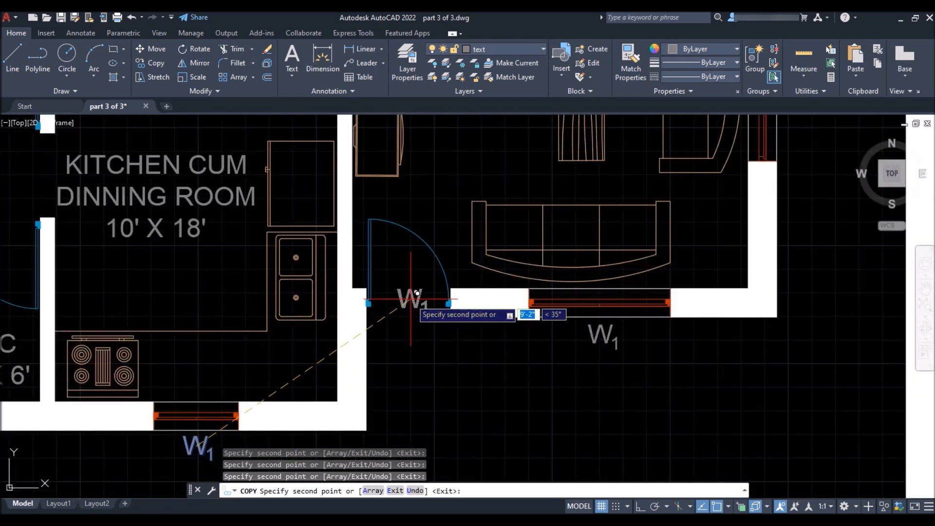
pyautogui.click(411, 299)
pyautogui.scroll(-2, 425, 344)
pyautogui.scroll(4, 141, 280)
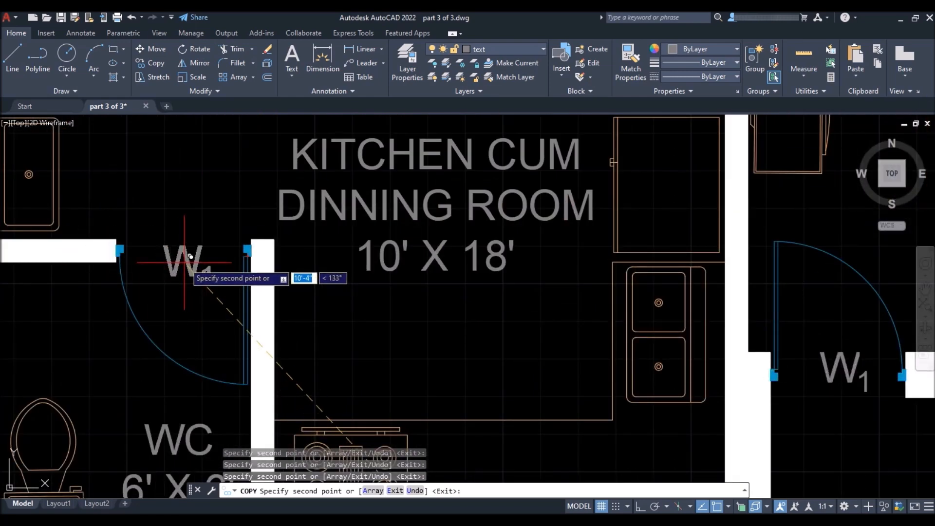
pyautogui.click(190, 257)
# - Place W1 copies in the bathroom and bedroom door openings and end the copying
pyautogui.scroll(-2, 257, 371)
pyautogui.scroll(3, 238, 255)
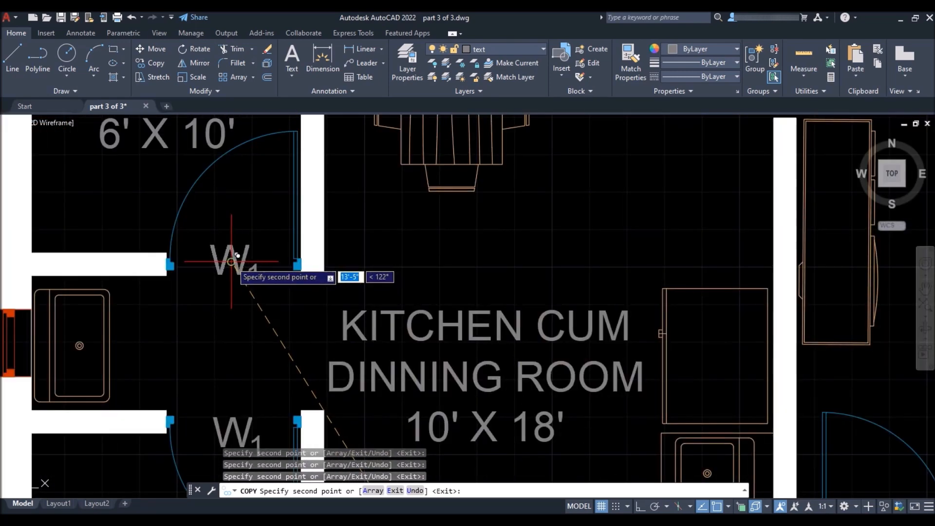
pyautogui.click(231, 262)
pyautogui.scroll(-4, 233, 360)
pyautogui.scroll(4, 506, 238)
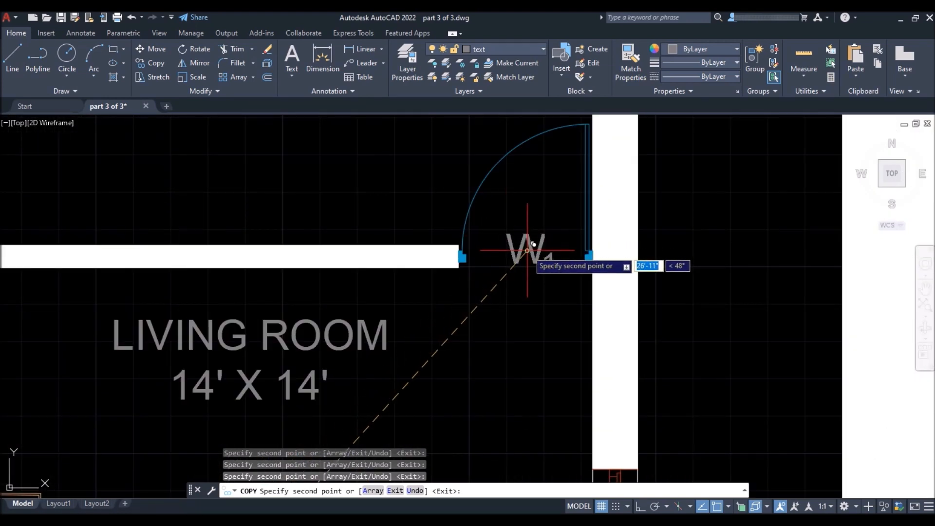
pyautogui.click(527, 250)
pyautogui.press('Return')
# - Change the tags in the bedroom door and entrance door openings from W1 to D
pyautogui.doubleClick(473, 255)
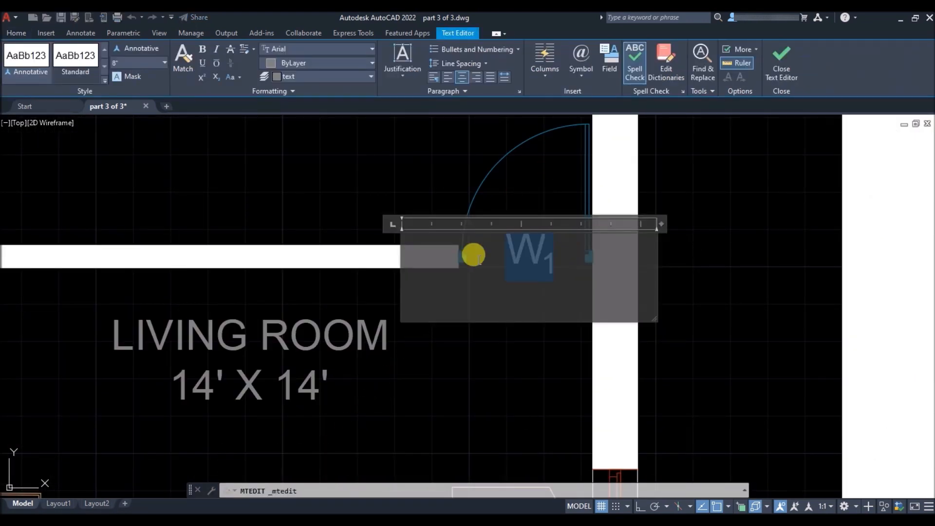
pyautogui.write('D')
pyautogui.click(532, 188)
pyautogui.scroll(-5, 532, 188)
pyautogui.scroll(6, 362, 318)
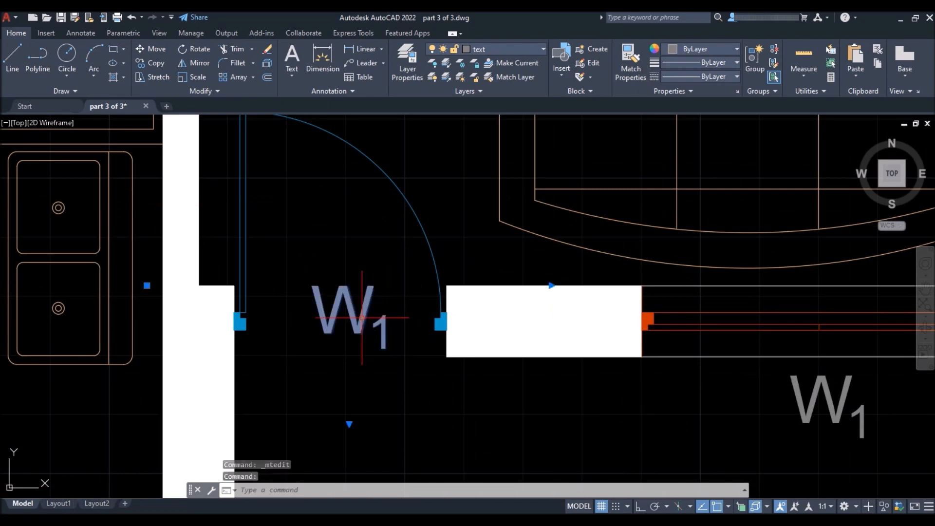
pyautogui.doubleClick(334, 310)
pyautogui.write('D')
pyautogui.click(442, 439)
# - Change the tags in the WC door and bathroom door openings from W1 to D
pyautogui.scroll(-6, 444, 364)
pyautogui.scroll(6, 154, 305)
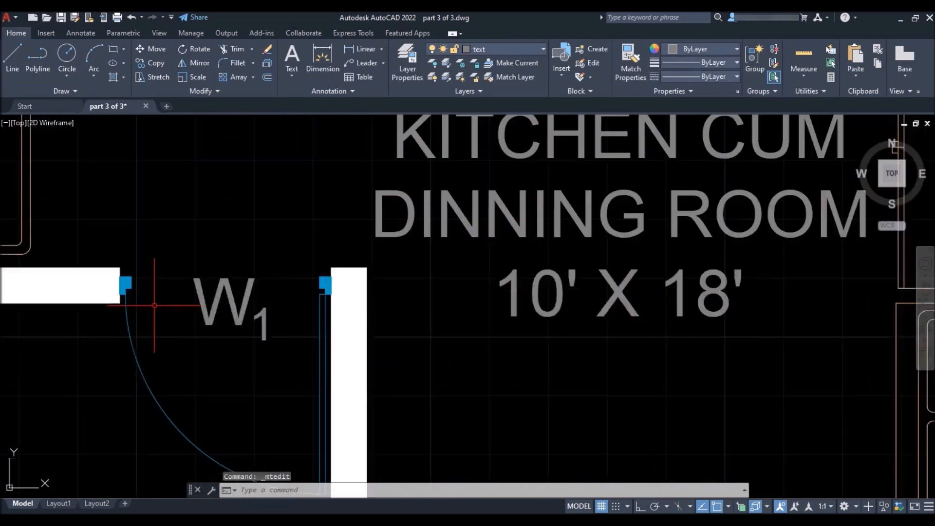
pyautogui.doubleClick(272, 292)
pyautogui.moveTo(272, 292); pyautogui.dragTo(192, 313)
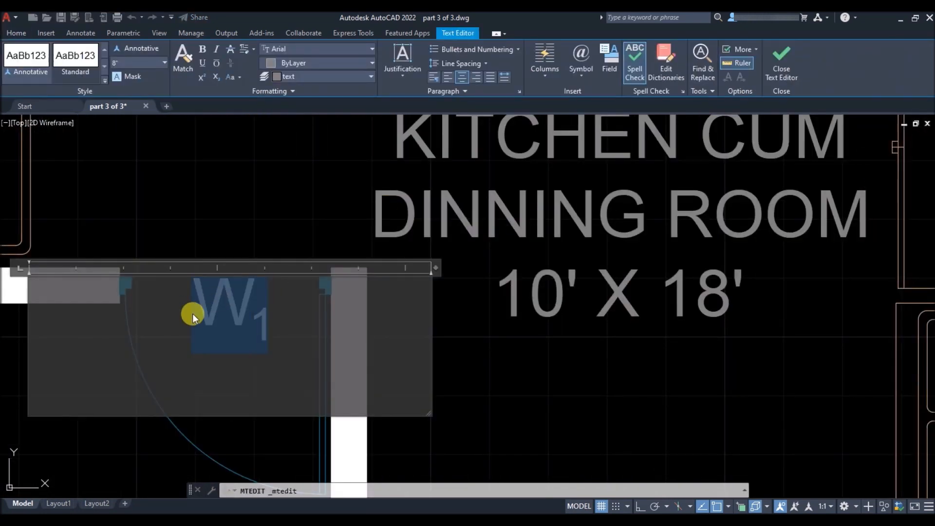
pyautogui.write('D')
pyautogui.click(258, 204)
pyautogui.scroll(-6, 259, 204)
pyautogui.scroll(6, 293, 297)
pyautogui.doubleClick(273, 293)
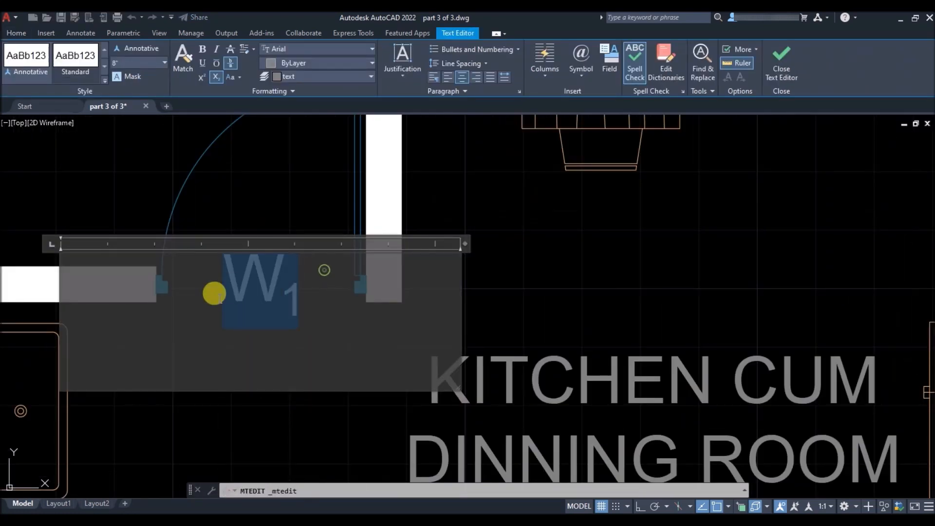
pyautogui.write('D')
pyautogui.click(271, 398)
# - Examine the window tags and the window and door schedule on the reference plan
pyautogui.scroll(-6, 271, 398)
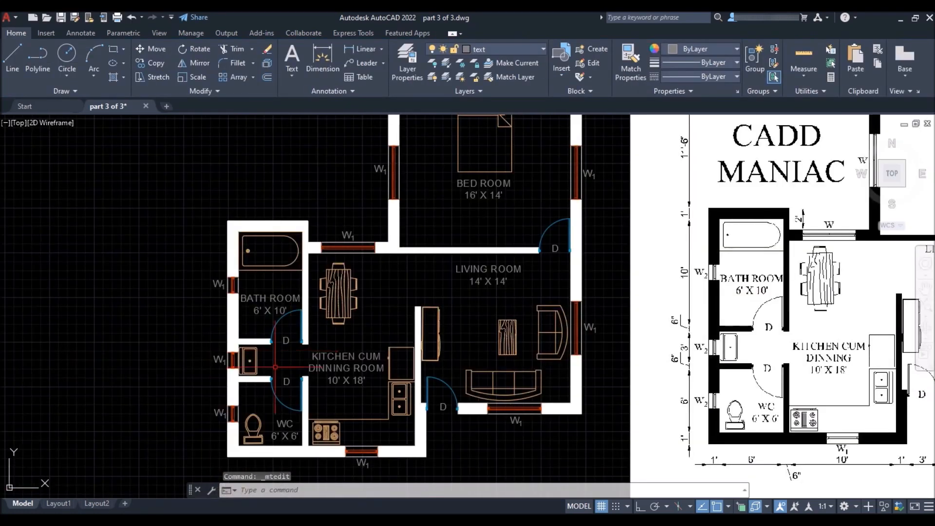
pyautogui.scroll(-4, 276, 367)
pyautogui.scroll(6, 585, 357)
pyautogui.scroll(-4, 609, 353)
pyautogui.scroll(2, 609, 209)
pyautogui.moveTo(610, 209); pyautogui.dragTo(573, 276, button='middle')
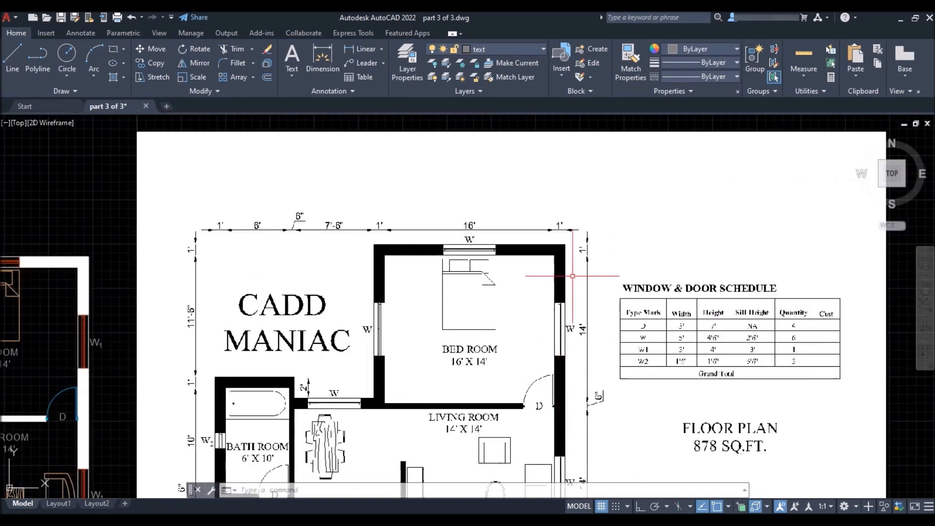
pyautogui.scroll(2, 608, 244)
pyautogui.scroll(-6, 487, 293)
# - Remove the subscript 1 from the tags at the living room's lower and right windows, leaving W
pyautogui.scroll(8, 451, 378)
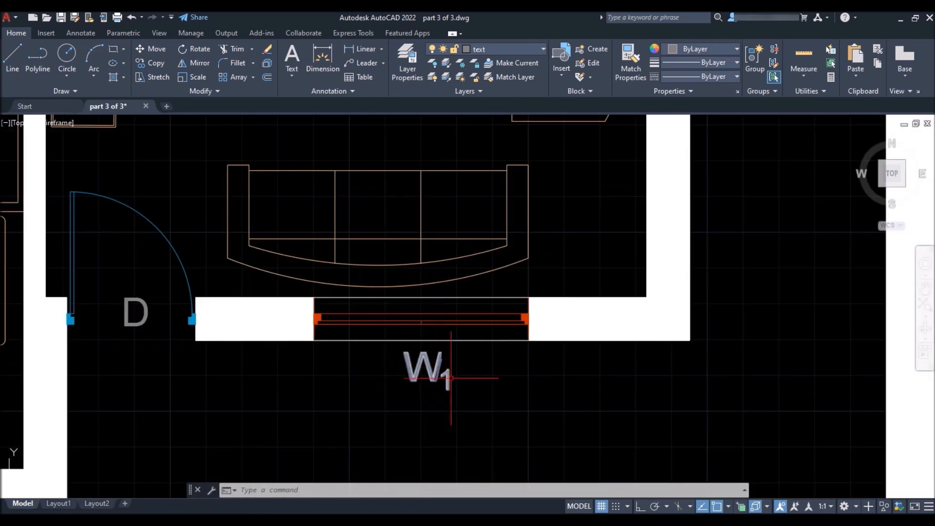
pyautogui.doubleClick(449, 376)
pyautogui.click(436, 458)
pyautogui.scroll(-4, 419, 414)
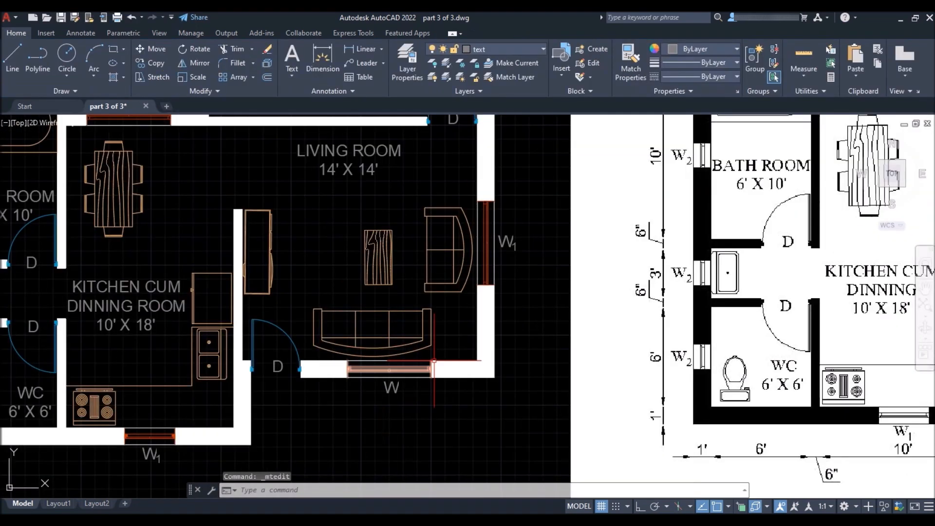
pyautogui.scroll(6, 493, 226)
pyautogui.click(578, 312)
pyautogui.click(579, 300)
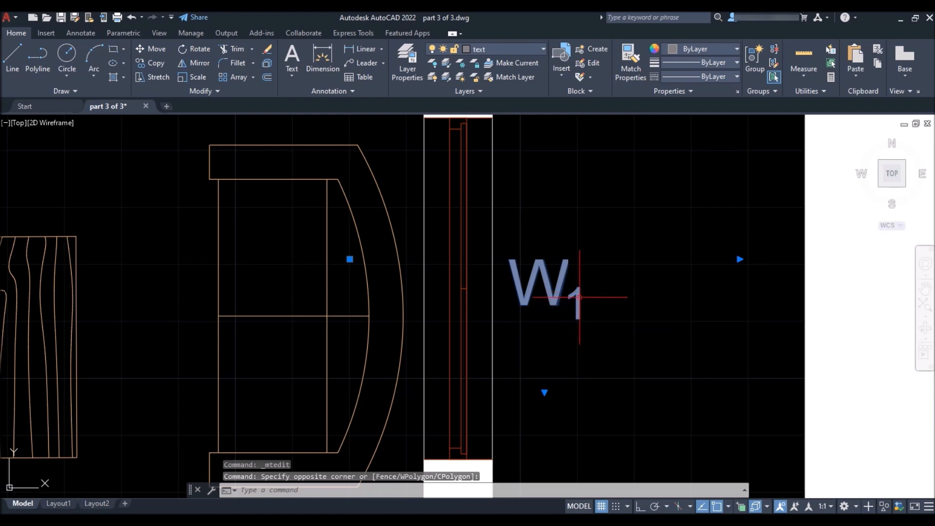
pyautogui.click(577, 317)
pyautogui.click(581, 301)
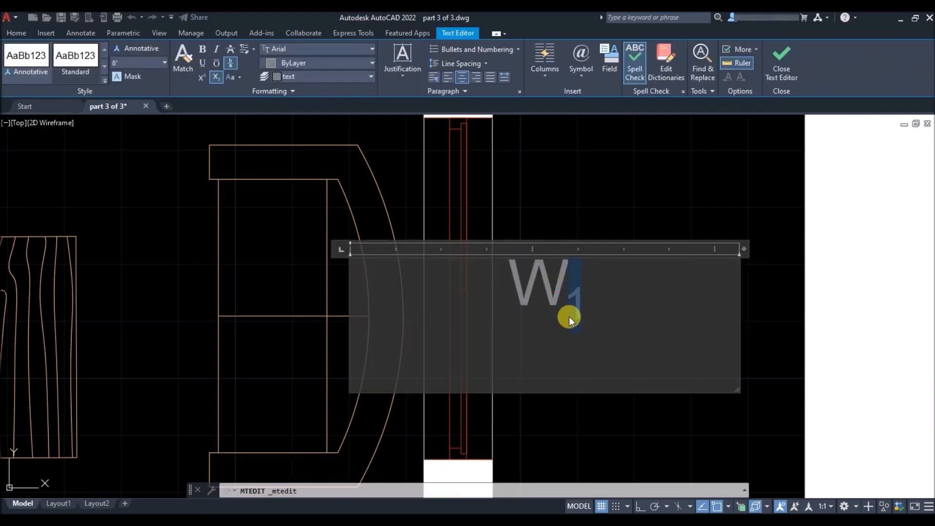
pyautogui.press('BackSpace')
pyautogui.click(594, 207)
# - Remove the subscript 1 from the tags at the bedroom's right and upper windows, leaving W
pyautogui.scroll(-6, 405, 379)
pyautogui.scroll(8, 428, 226)
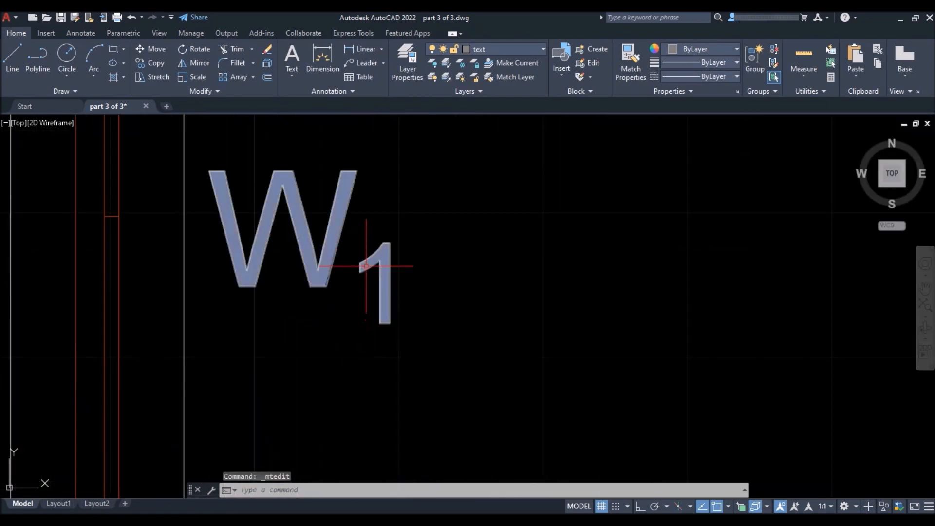
pyautogui.doubleClick(372, 284)
pyautogui.press('BackSpace')
pyautogui.click(526, 292)
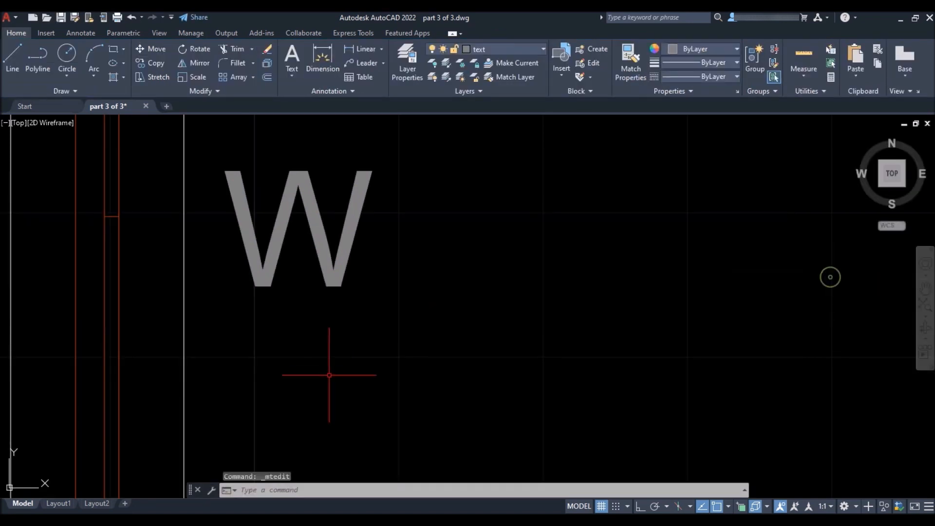
pyautogui.scroll(-5, 330, 374)
pyautogui.scroll(8, 370, 311)
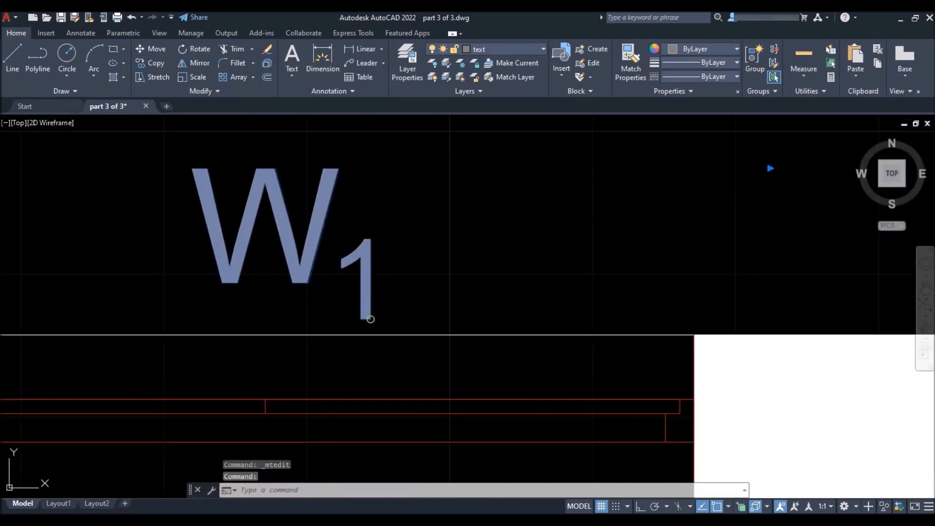
pyautogui.doubleClick(350, 304)
pyautogui.press('BackSpace')
pyautogui.click(518, 226)
# - Remove the subscript 1 from the tags at the bedroom's left window and the kitchen's upper window, leaving W
pyautogui.scroll(-5, 518, 225)
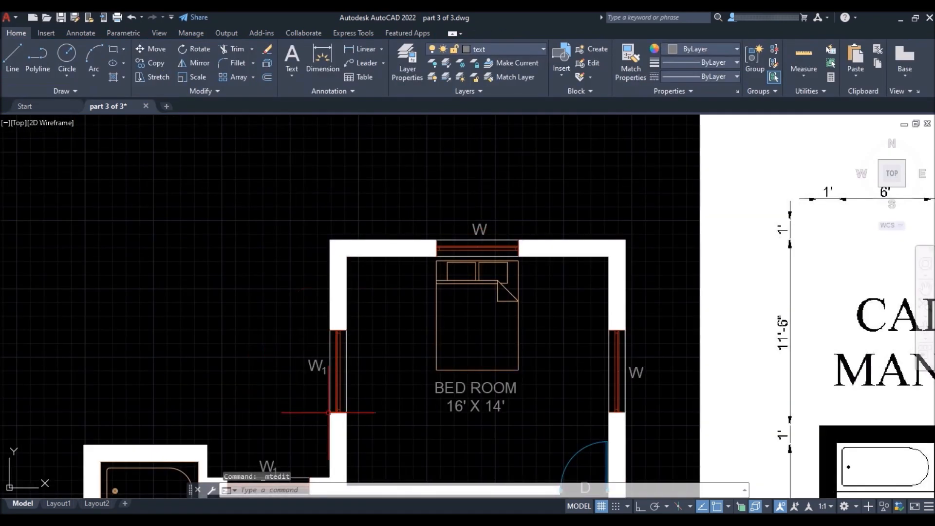
pyautogui.scroll(8, 355, 355)
pyautogui.doubleClick(361, 348)
pyautogui.press('BackSpace')
pyautogui.click(334, 209)
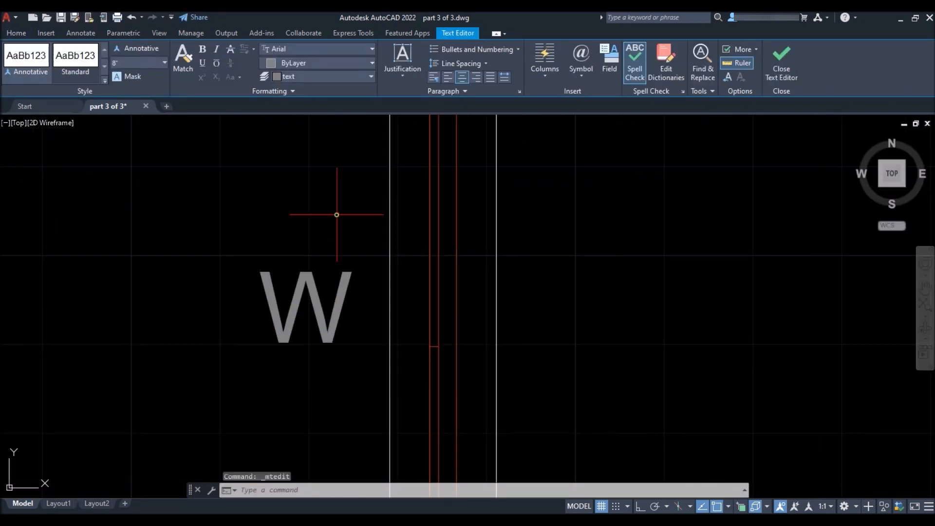
pyautogui.scroll(-5, 334, 208)
pyautogui.scroll(8, 431, 341)
pyautogui.doubleClick(438, 317)
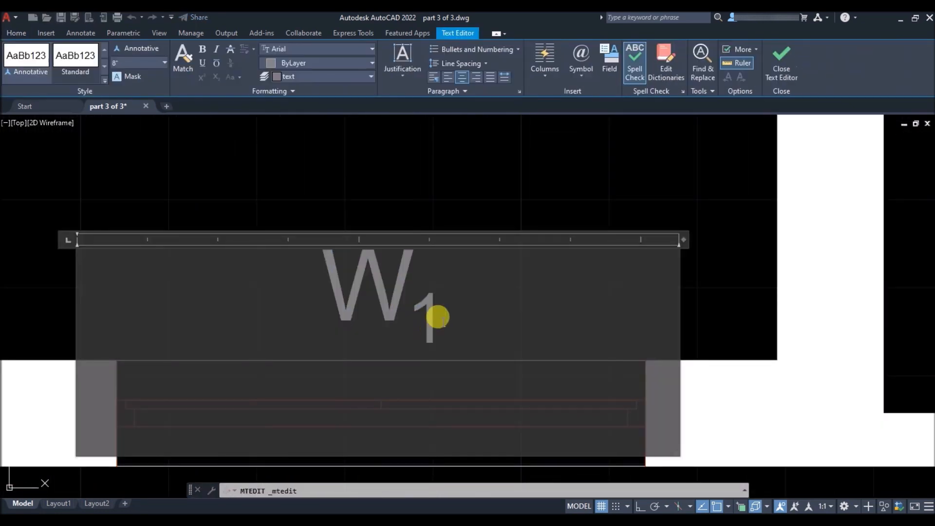
pyautogui.press('BackSpace')
pyautogui.click(470, 261)
# - Change the bathroom window tag to W2, with the 2 as a subscript
pyautogui.scroll(-5, 469, 261)
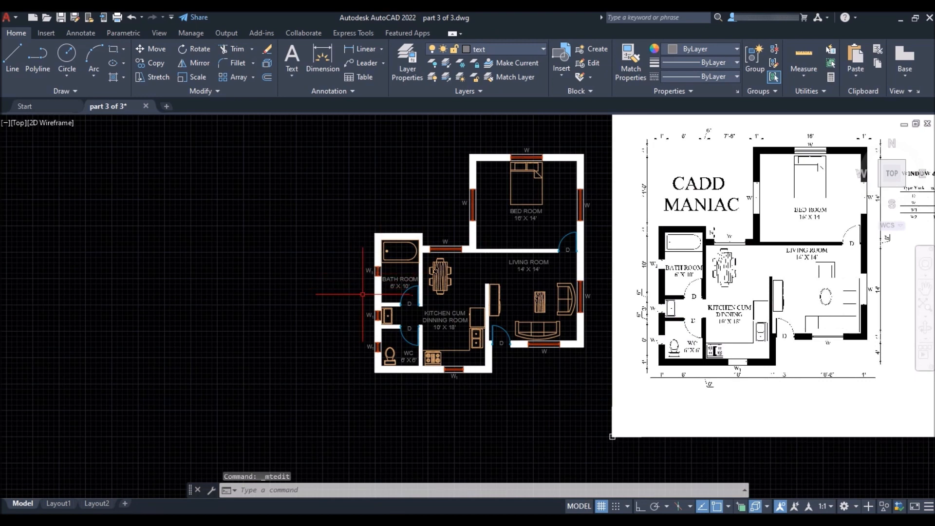
pyautogui.scroll(4, 653, 291)
pyautogui.scroll(-2, 652, 292)
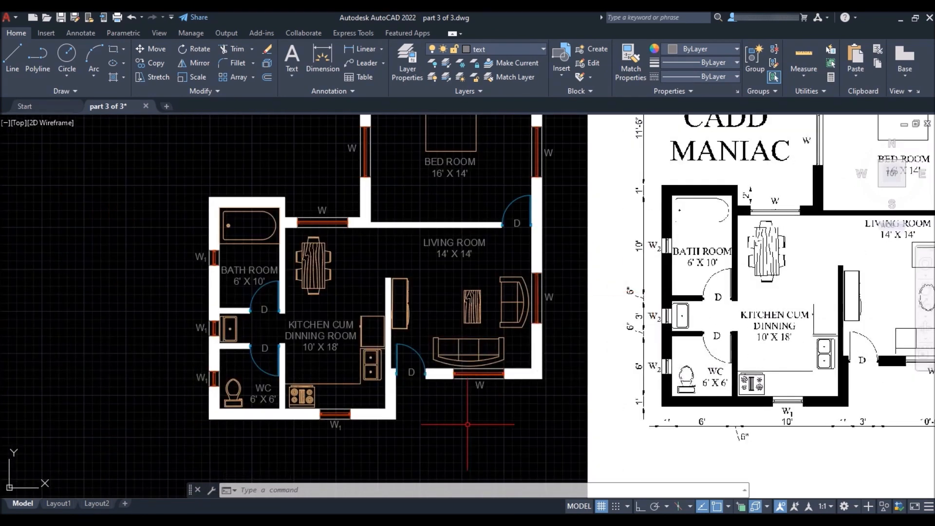
pyautogui.scroll(8, 216, 261)
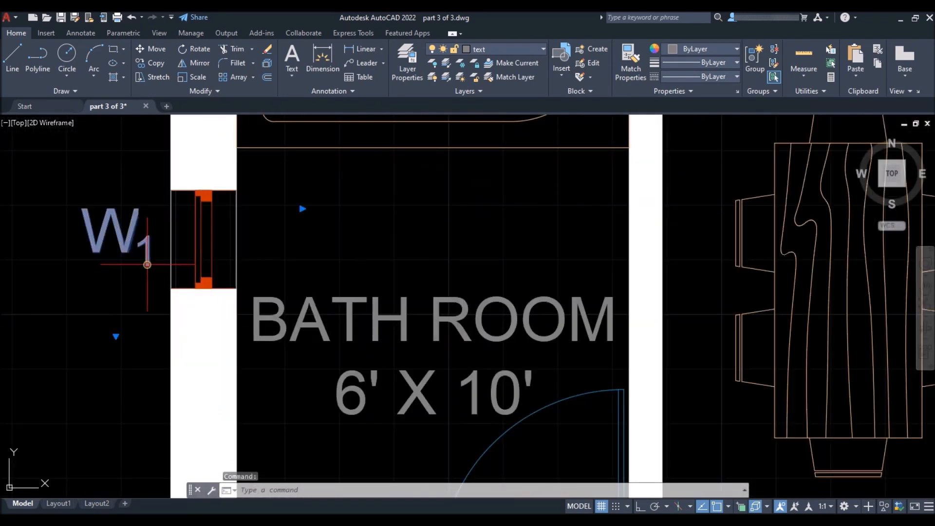
pyautogui.doubleClick(204, 262)
pyautogui.write('2')
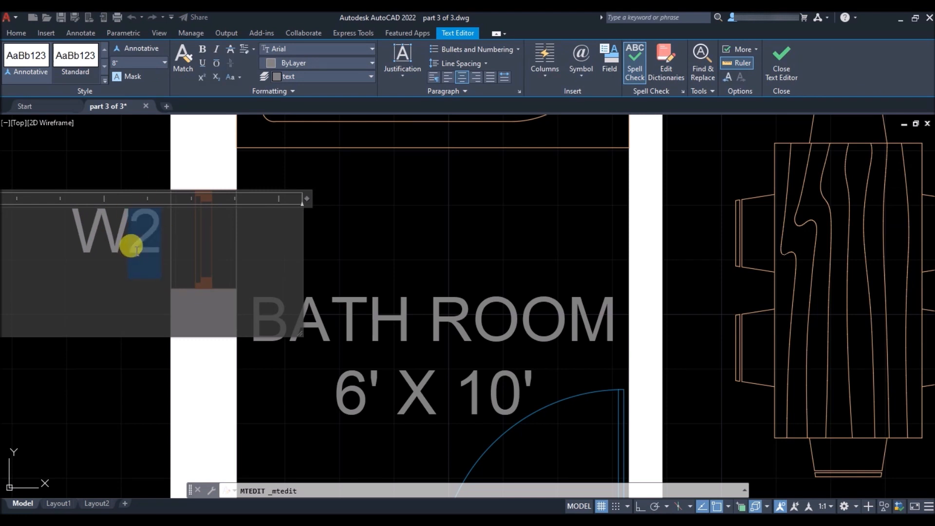
pyautogui.click(217, 79)
# - Change the tag of the window beside the washbasin to W2, with the 2 as a subscript
pyautogui.scroll(7, 205, 399)
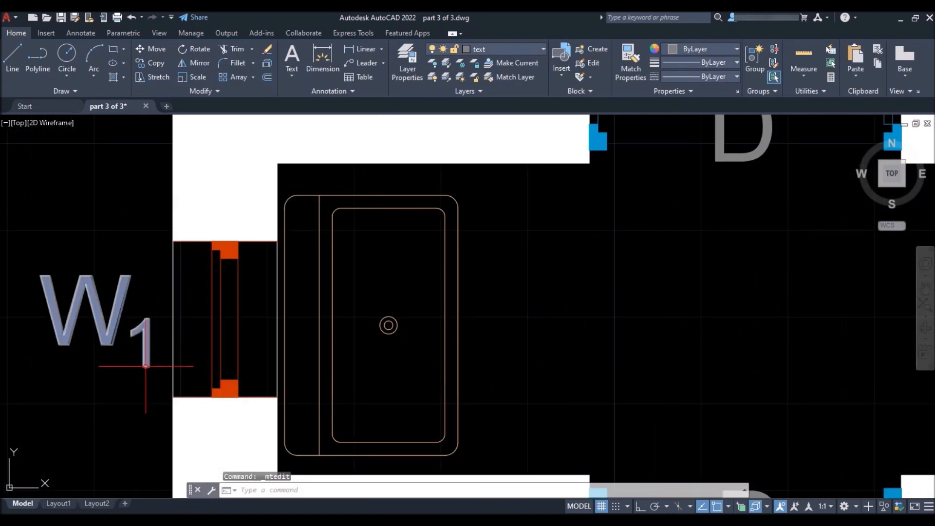
pyautogui.doubleClick(199, 401)
pyautogui.press('BackSpace')
pyautogui.write('2')
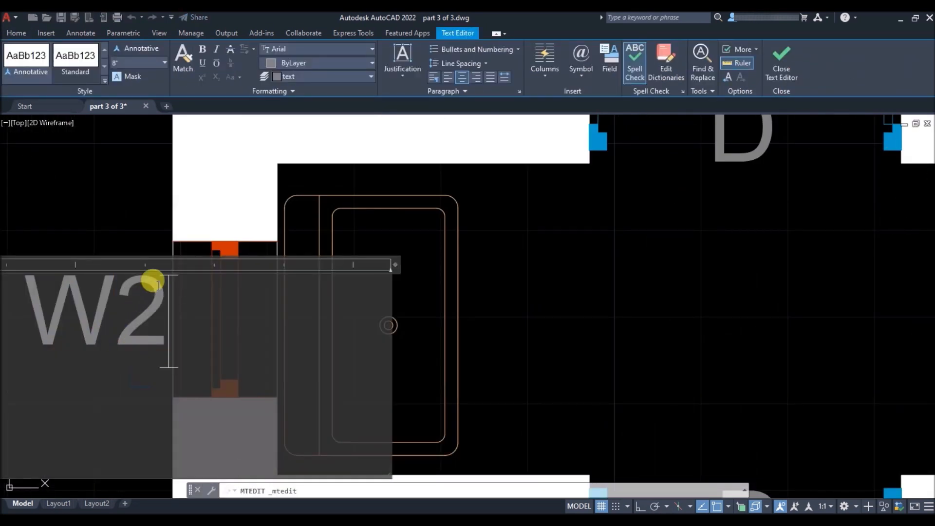
pyautogui.moveTo(152, 273); pyautogui.dragTo(125, 317)
pyautogui.click(187, 132)
# - Change the WC window tag to W2, with the 2 as a subscript
pyautogui.scroll(-5, 214, 213)
pyautogui.scroll(7, 216, 307)
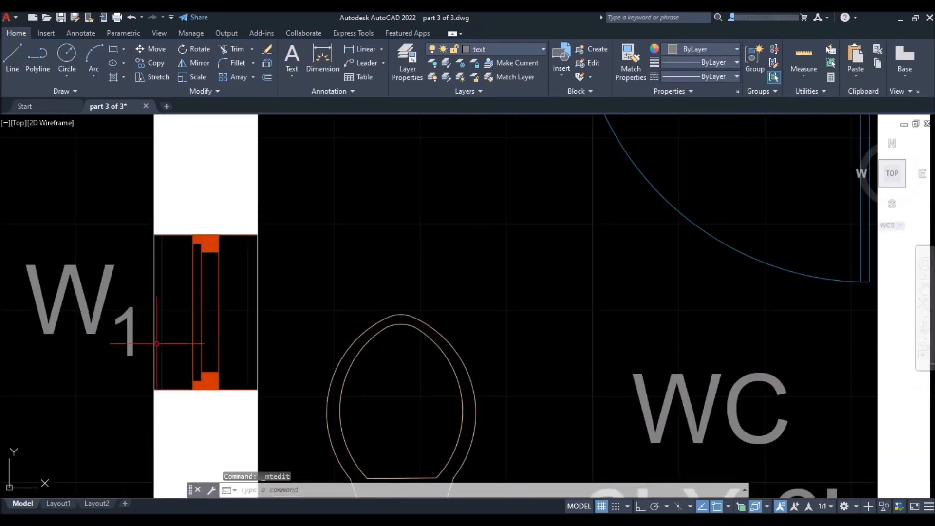
pyautogui.doubleClick(134, 329)
pyautogui.press('BackSpace')
pyautogui.write('2')
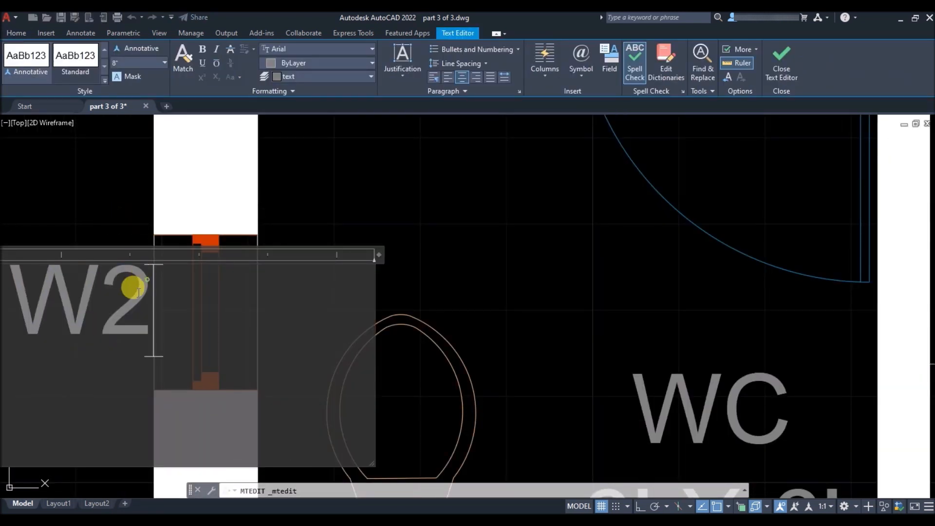
pyautogui.moveTo(138, 292); pyautogui.dragTo(126, 317)
pyautogui.click(216, 76)
pyautogui.click(136, 208)
# - Make the dimension layer current
pyautogui.scroll(-5, 319, 262)
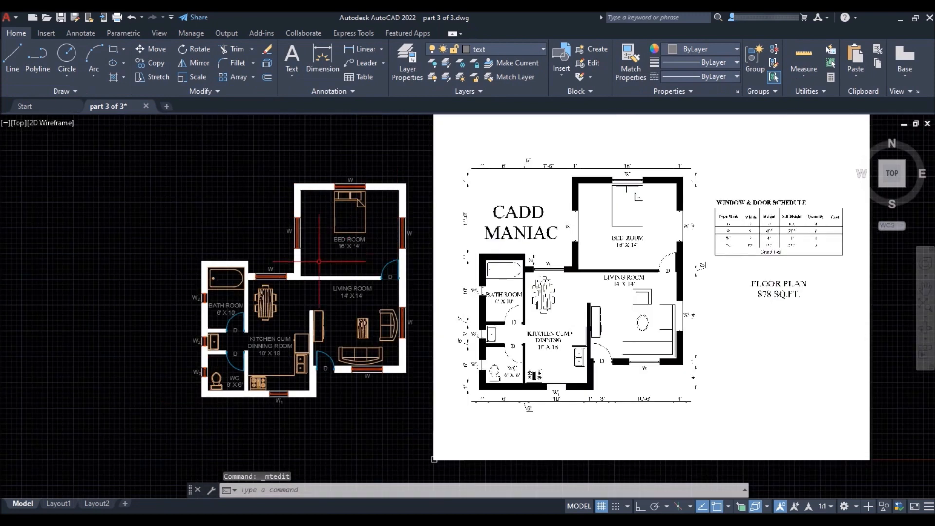
pyautogui.scroll(4, 305, 275)
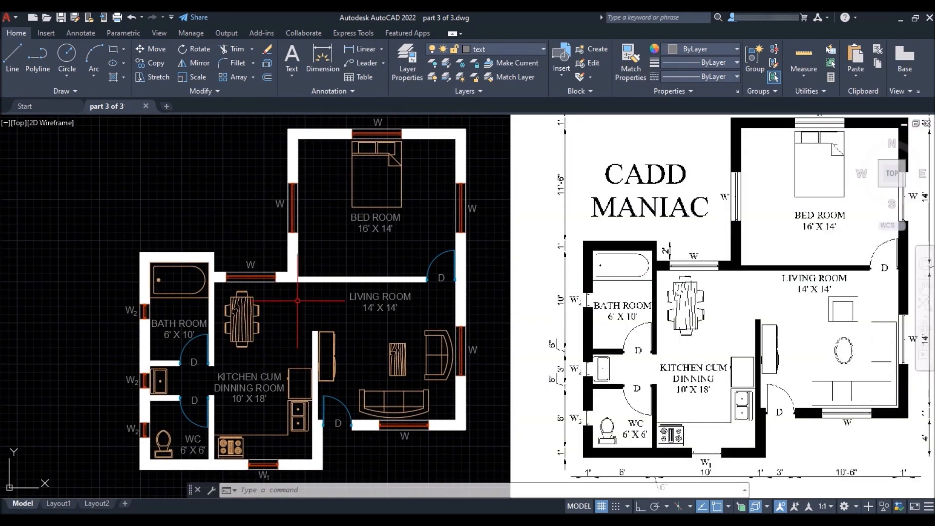
pyautogui.scroll(-4, 311, 311)
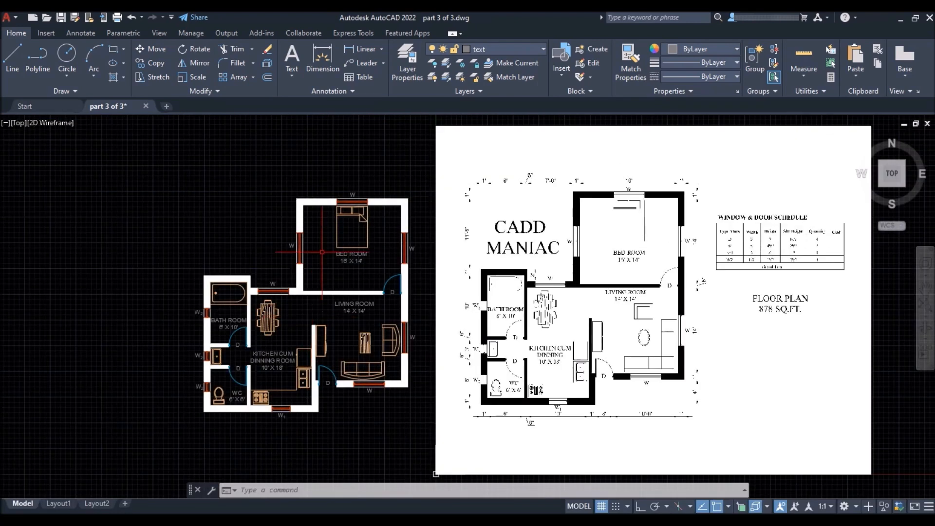
pyautogui.click(517, 49)
pyautogui.click(516, 92)
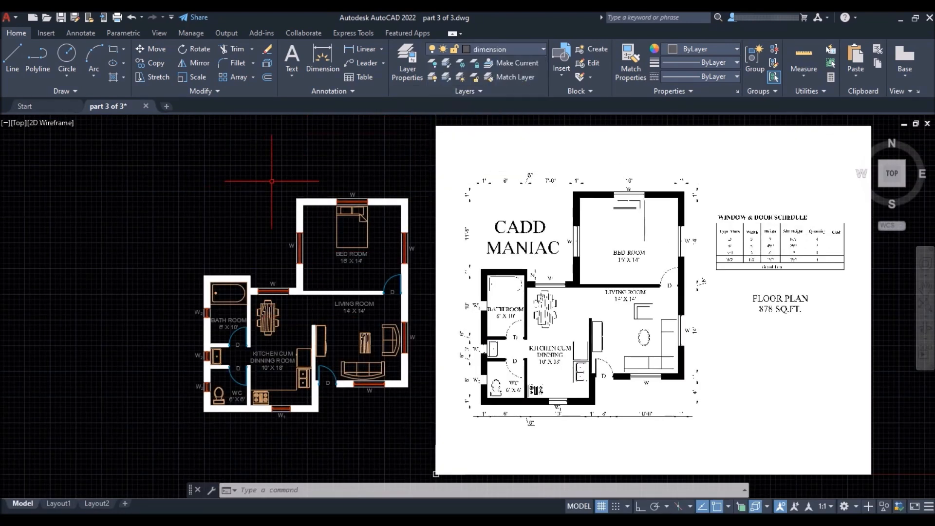
# - Add a horizontal linear dimension for the WC's left outer wall thickness, placed just below the plan's lower-left corner
pyautogui.scroll(10, 243, 429)
pyautogui.scroll(-6, 240, 419)
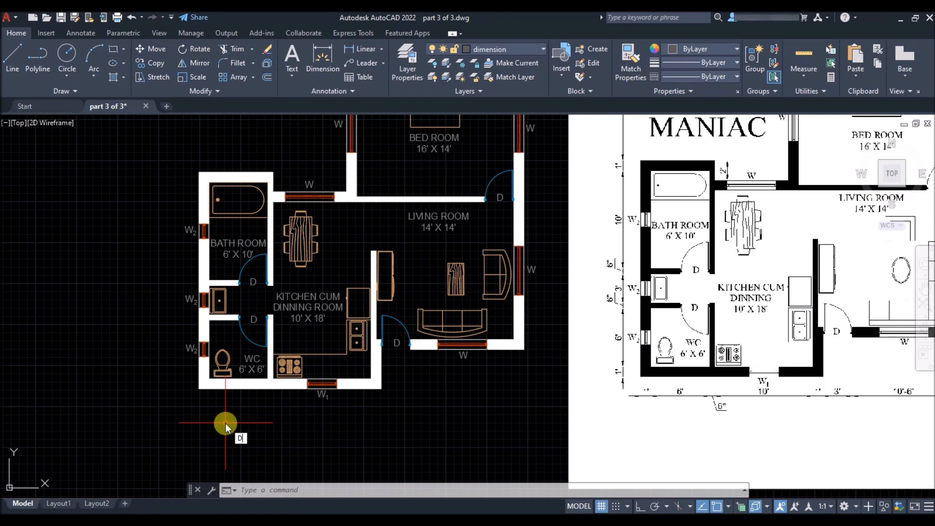
pyautogui.write('LI')
pyautogui.press('Return')
pyautogui.scroll(4, 214, 419)
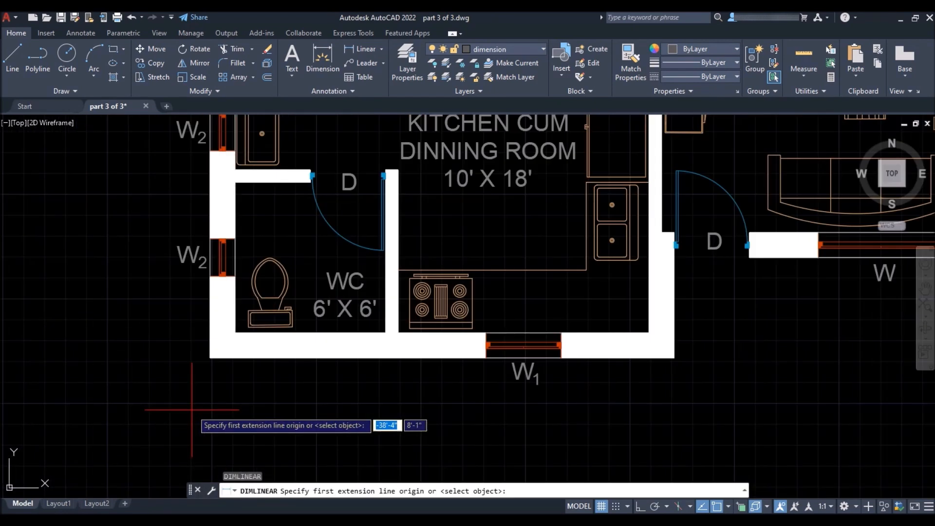
pyautogui.click(210, 358)
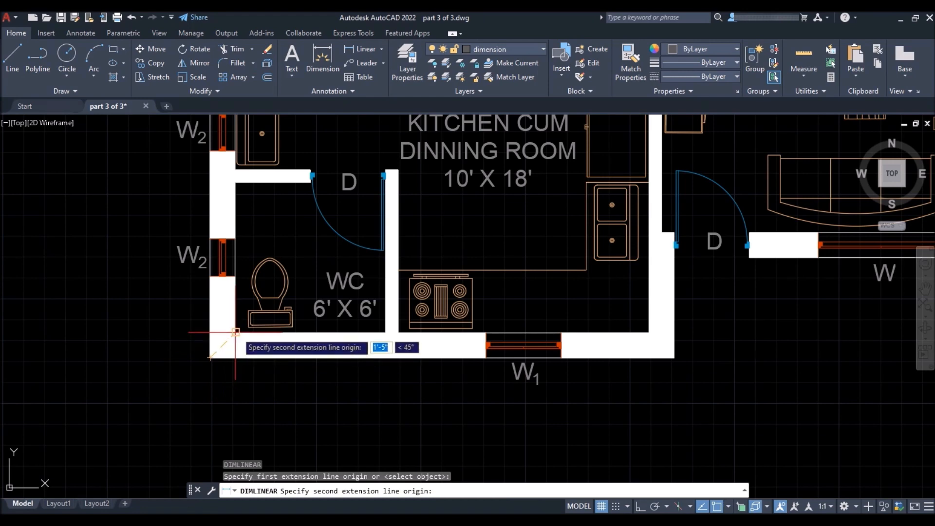
pyautogui.click(235, 333)
pyautogui.scroll(-5, 219, 338)
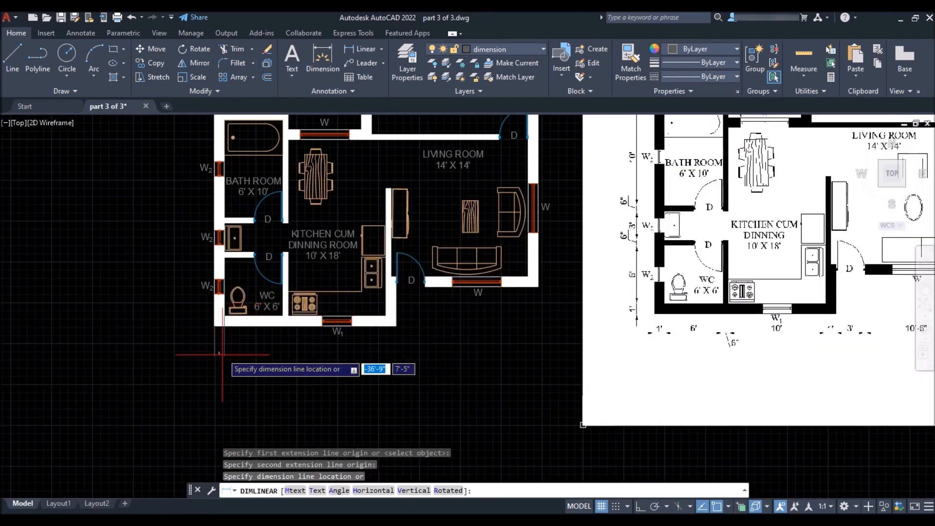
pyautogui.scroll(3, 222, 355)
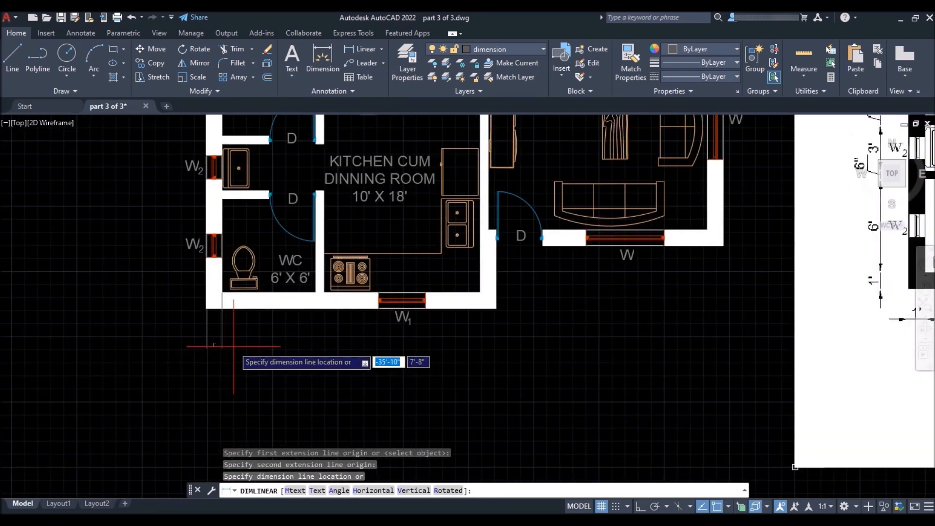
pyautogui.click(233, 347)
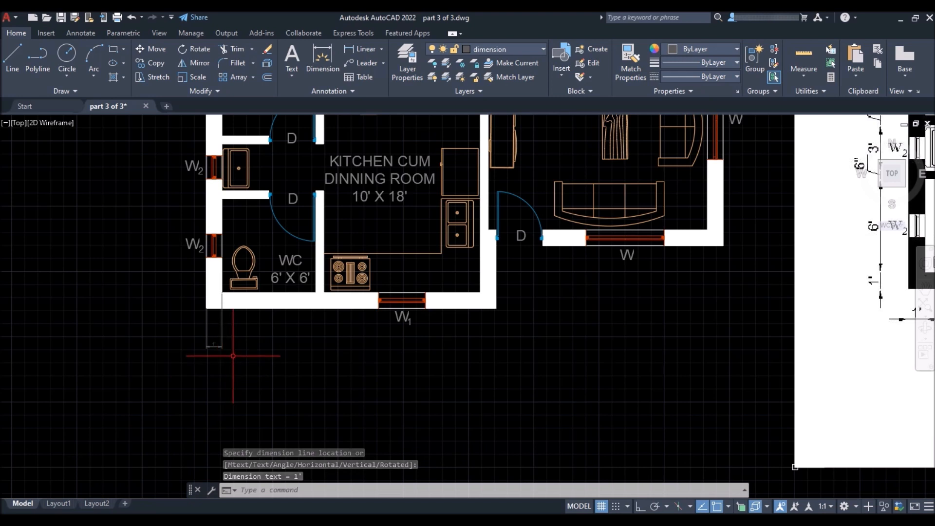
# - Set the overall scale of the ISO-25 dimension style to 3
pyautogui.write('d')
pyautogui.press('Return')
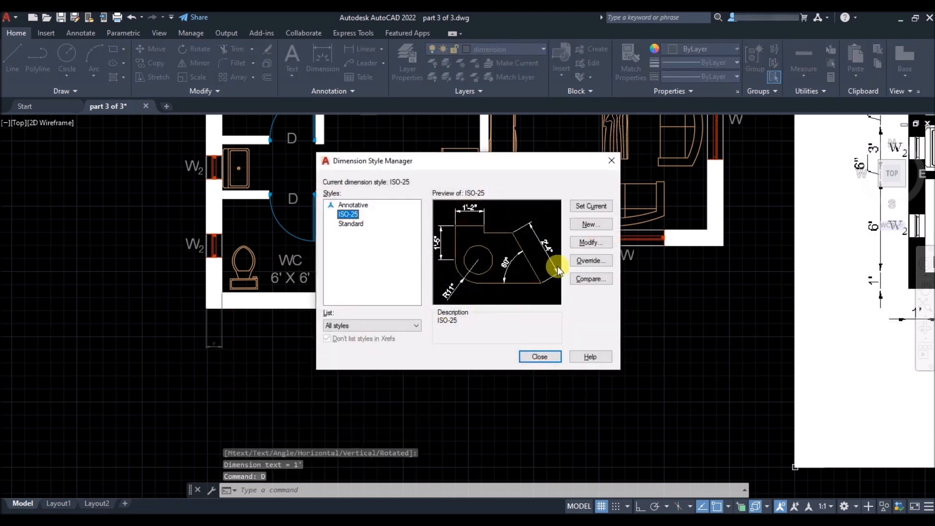
pyautogui.click(585, 243)
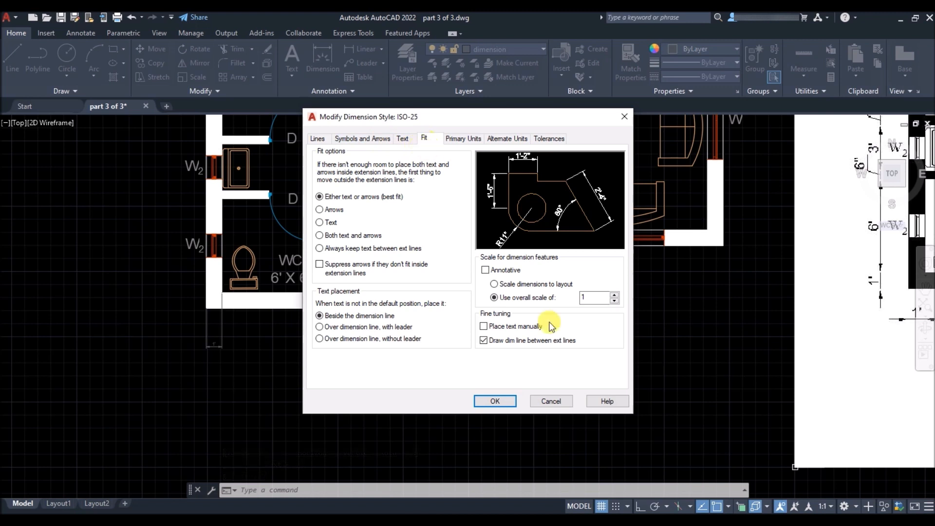
pyautogui.doubleClick(590, 299)
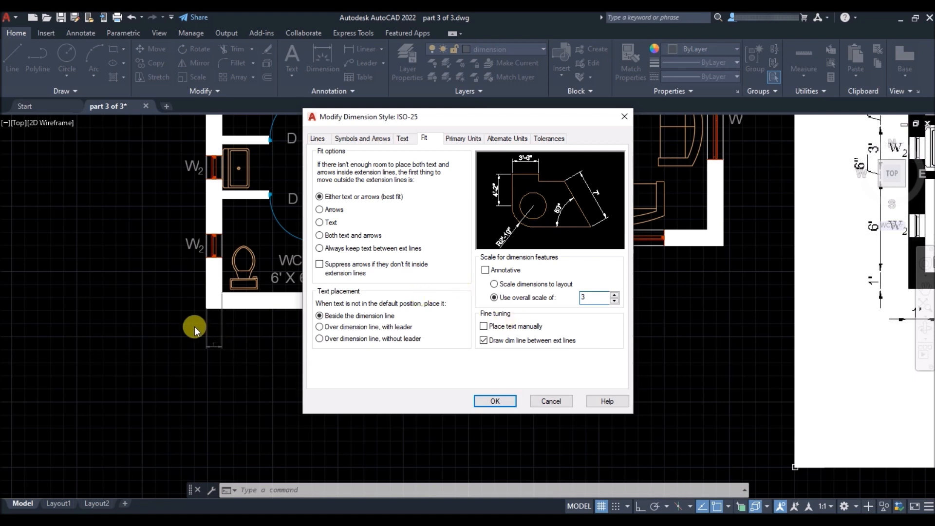
# - Suppress both extension lines in the ISO-25 dimension style and apply the style changes
pyautogui.click(318, 139)
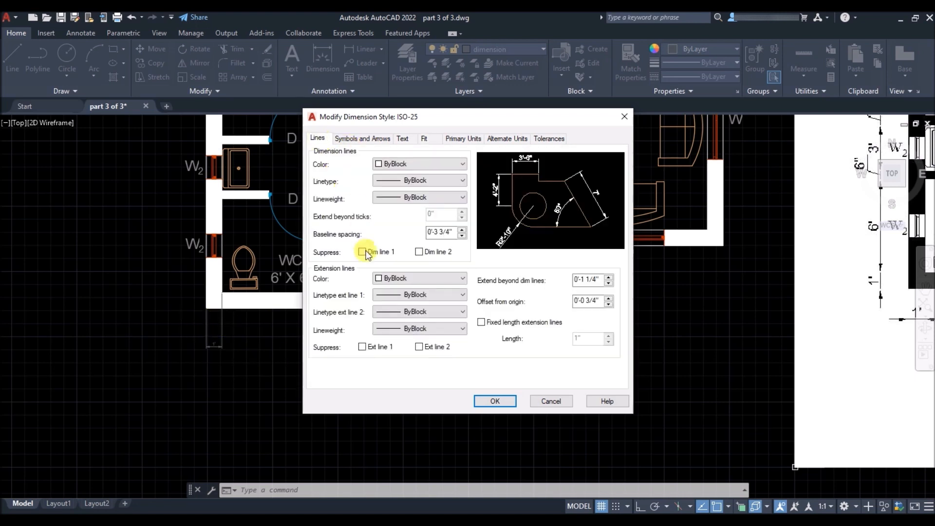
pyautogui.click(363, 346)
pyautogui.click(422, 347)
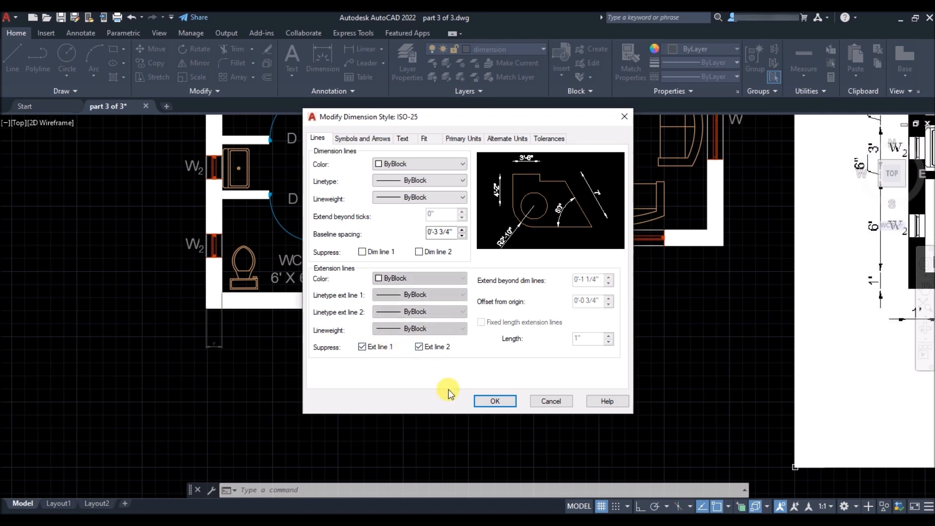
pyautogui.click(495, 401)
pyautogui.click(527, 357)
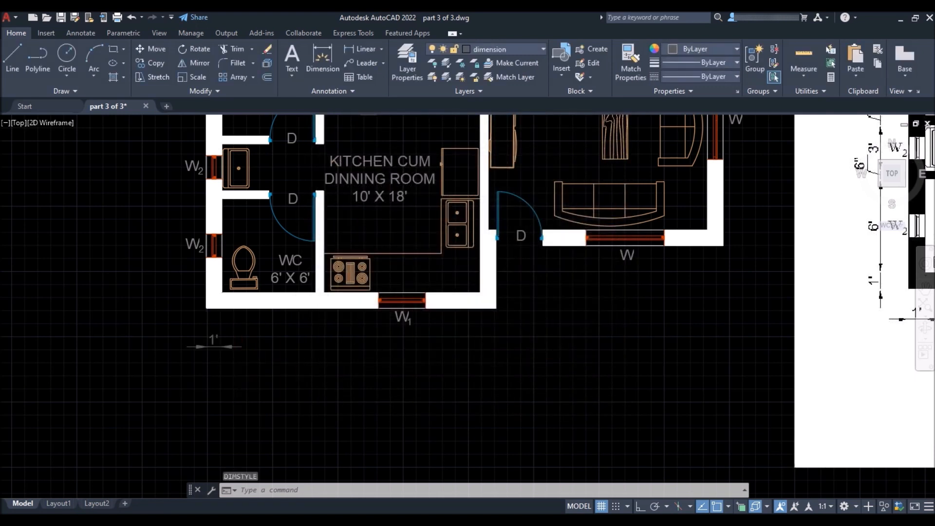
# - Continue the dimension below the WC's outer wall across the WC, the partition, the kitchen and the kitchen's right wall
pyautogui.scroll(2, 242, 364)
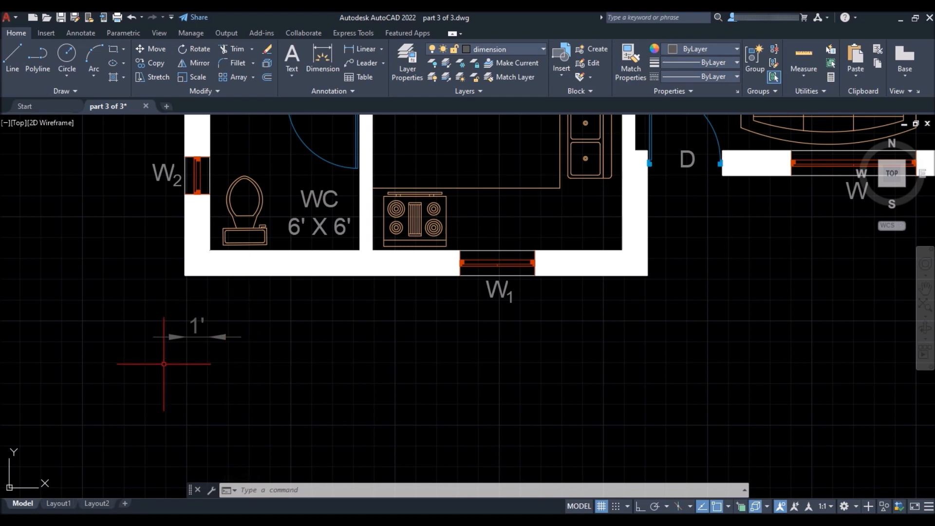
pyautogui.write('DIMC')
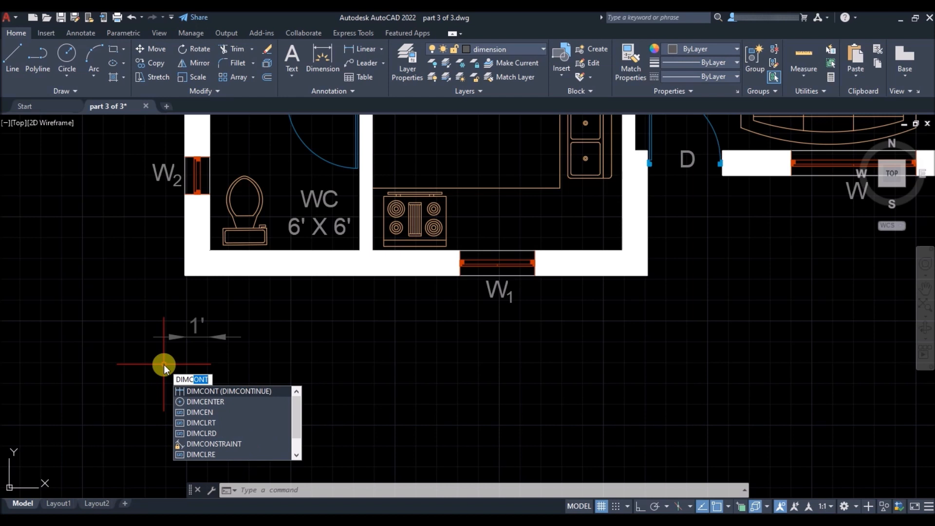
pyautogui.press('Return')
pyautogui.scroll(3, 364, 250)
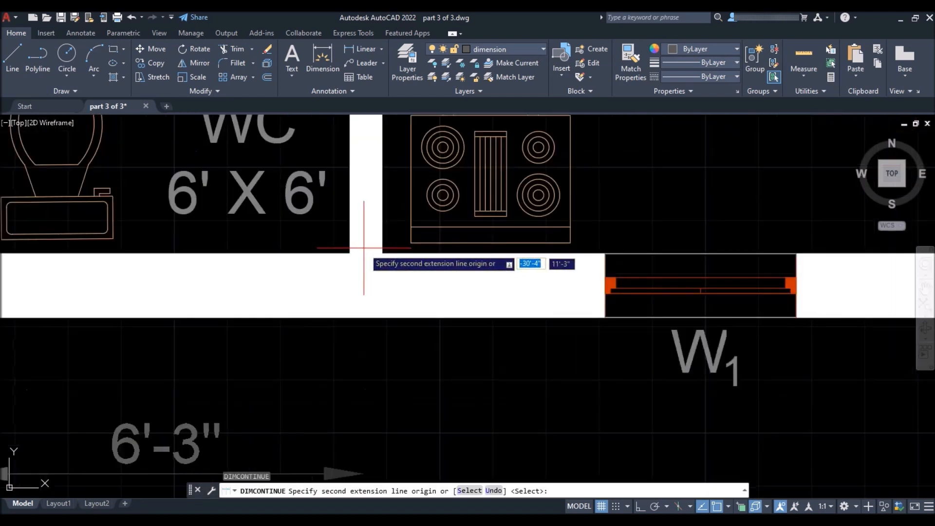
pyautogui.click(350, 253)
pyautogui.click(381, 253)
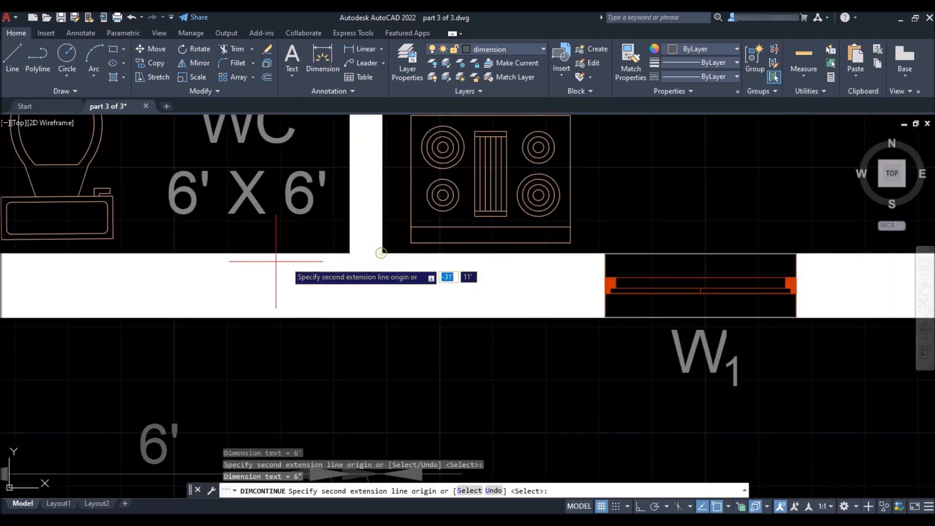
pyautogui.scroll(-4, 276, 261)
pyautogui.click(559, 259)
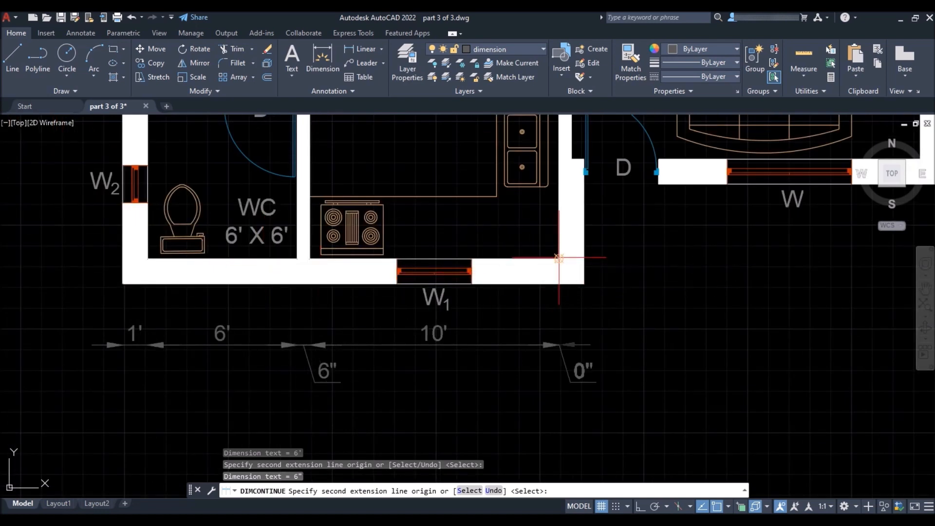
pyautogui.click(584, 283)
# - Extend the chain below the plan across the entrance door opening, the rest of the living room and its right outer wall
pyautogui.scroll(-6, 461, 311)
pyautogui.scroll(2, 795, 267)
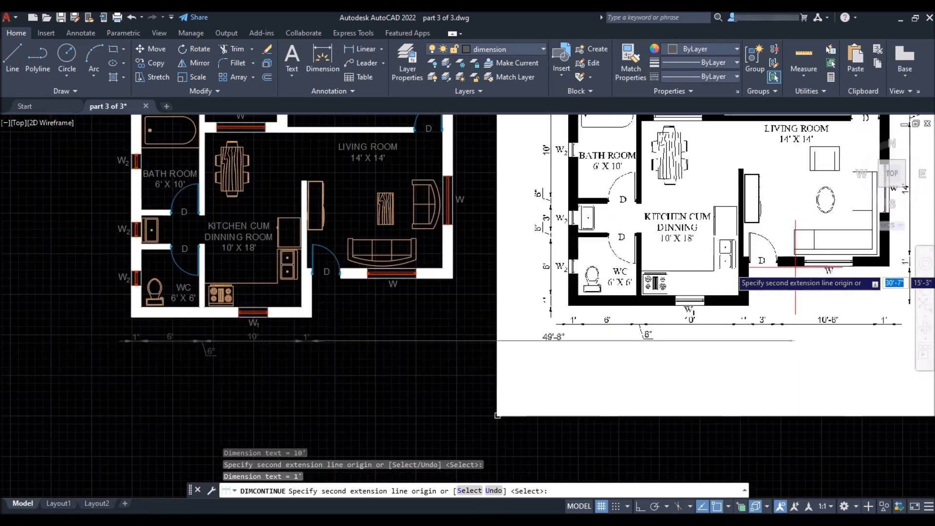
pyautogui.scroll(4, 779, 292)
pyautogui.scroll(-4, 345, 292)
pyautogui.scroll(2, 301, 287)
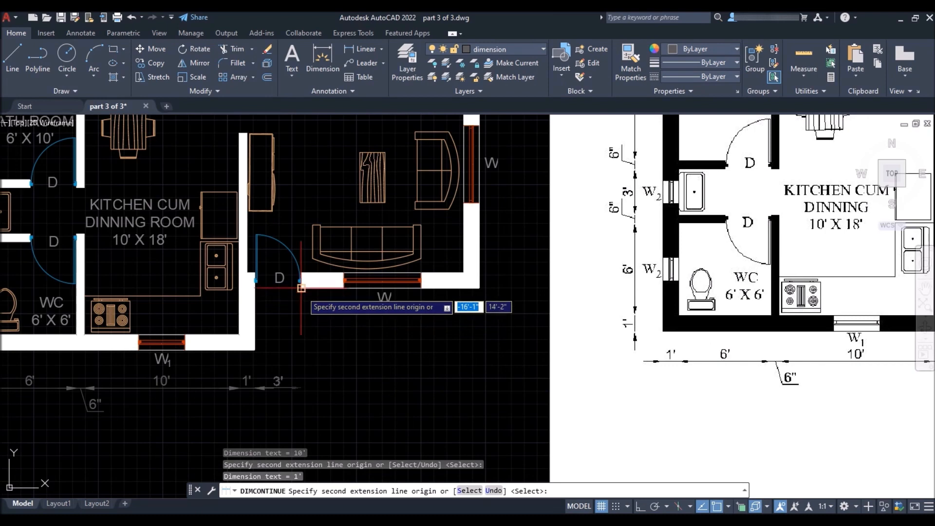
pyautogui.scroll(-2, 301, 288)
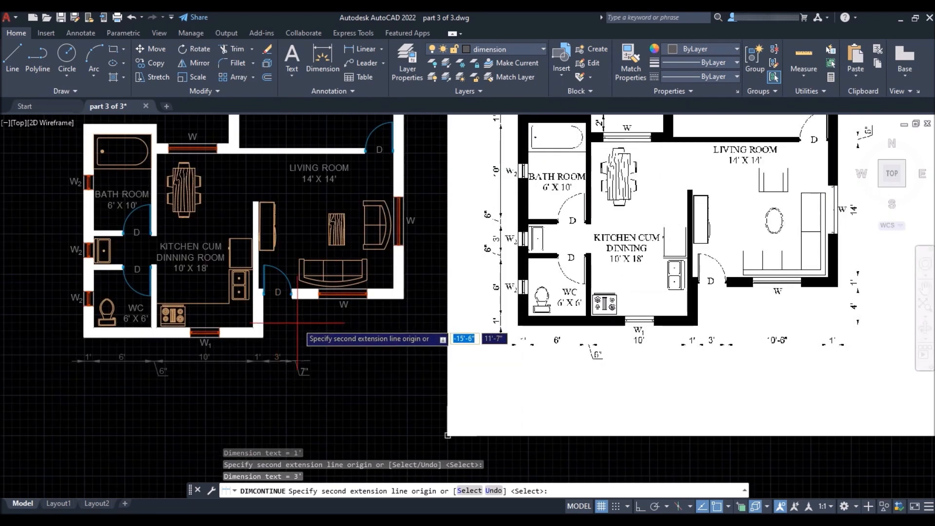
pyautogui.scroll(2, 813, 389)
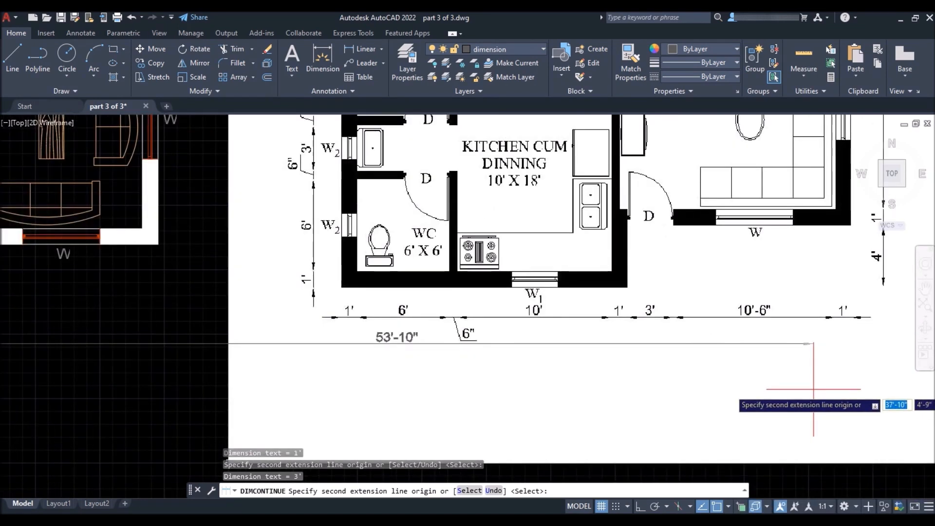
pyautogui.scroll(-2, 813, 336)
pyautogui.scroll(3, 380, 273)
pyautogui.click(395, 262)
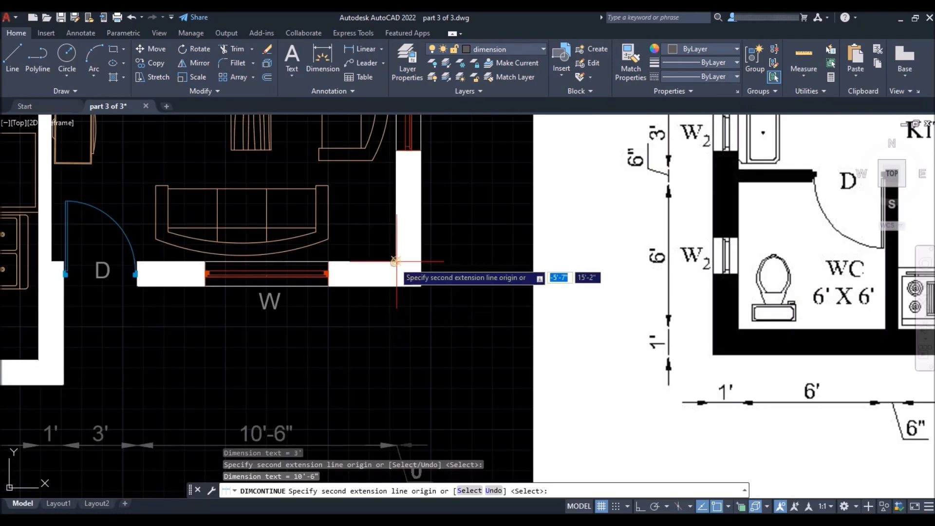
pyautogui.click(421, 286)
pyautogui.press('Return')
pyautogui.scroll(-2, 470, 315)
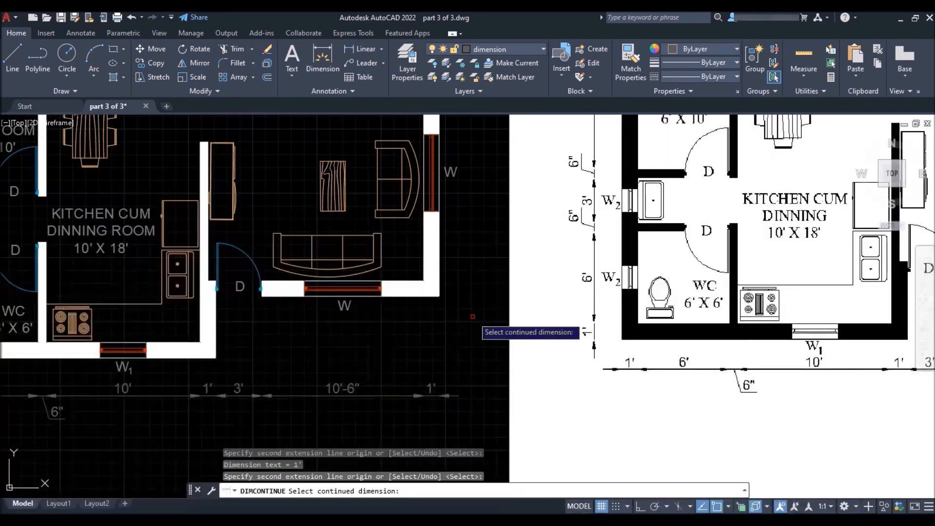
pyautogui.scroll(-4, 473, 317)
pyautogui.press('Return')
# - Add a vertical linear dimension for the WC's bottom wall thickness, placed just left of the plan's lower-left corner
pyautogui.moveTo(402, 361); pyautogui.dragTo(381, 413, button='middle')
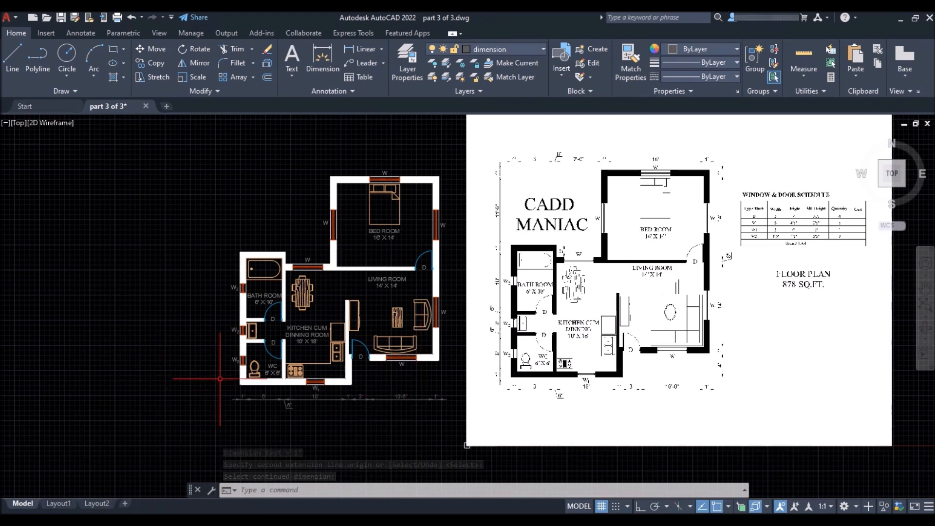
pyautogui.scroll(4, 221, 377)
pyautogui.scroll(-2, 221, 378)
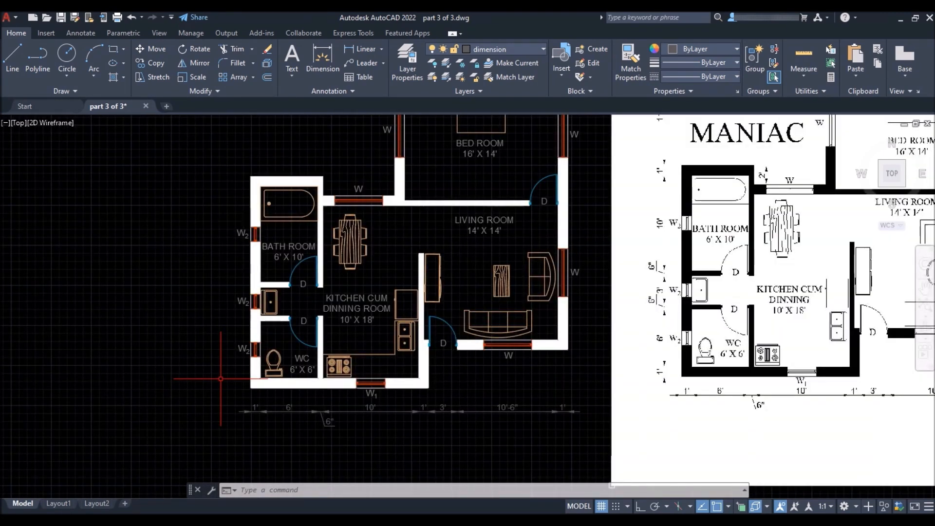
pyautogui.write('dli')
pyautogui.press('Return')
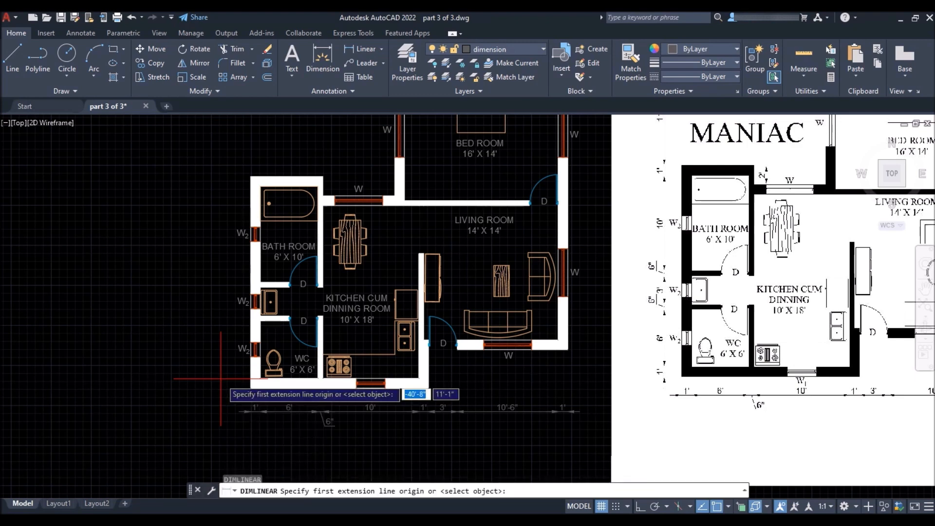
pyautogui.scroll(4, 216, 381)
pyautogui.click(296, 358)
pyautogui.click(334, 318)
pyautogui.scroll(-6, 226, 279)
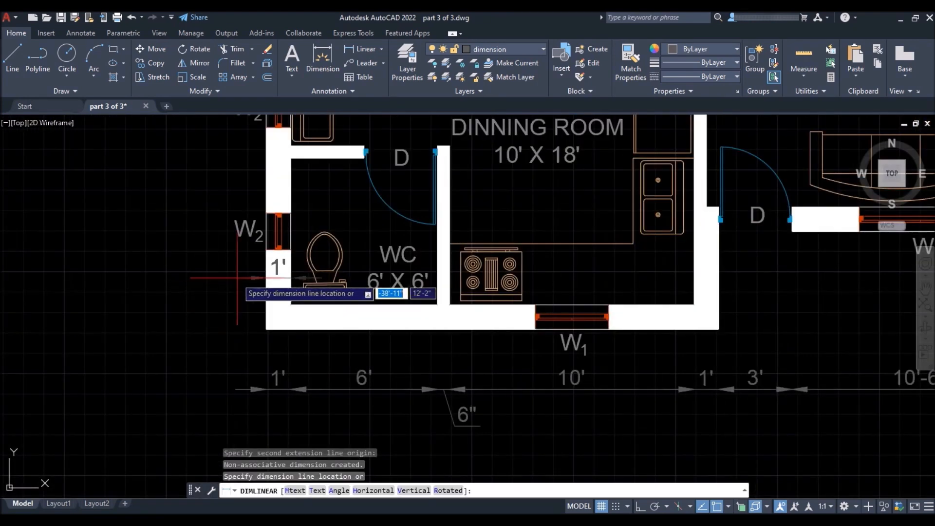
pyautogui.click(219, 370)
# - Add a horizontal linear dimension for the bathroom's left wall thickness, placed slightly above the level of the bedroom's top wall
pyautogui.scroll(-4, 189, 356)
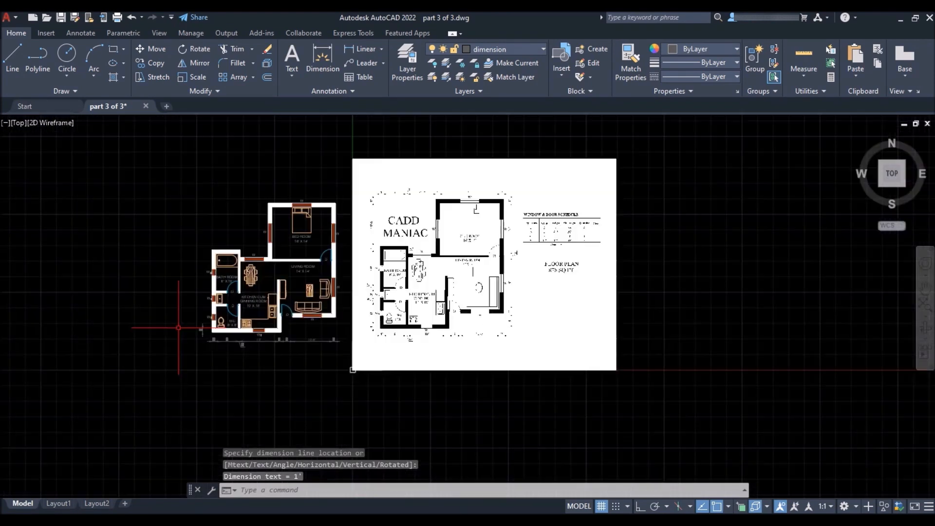
pyautogui.press('Return')
pyautogui.scroll(4, 205, 206)
pyautogui.click(224, 325)
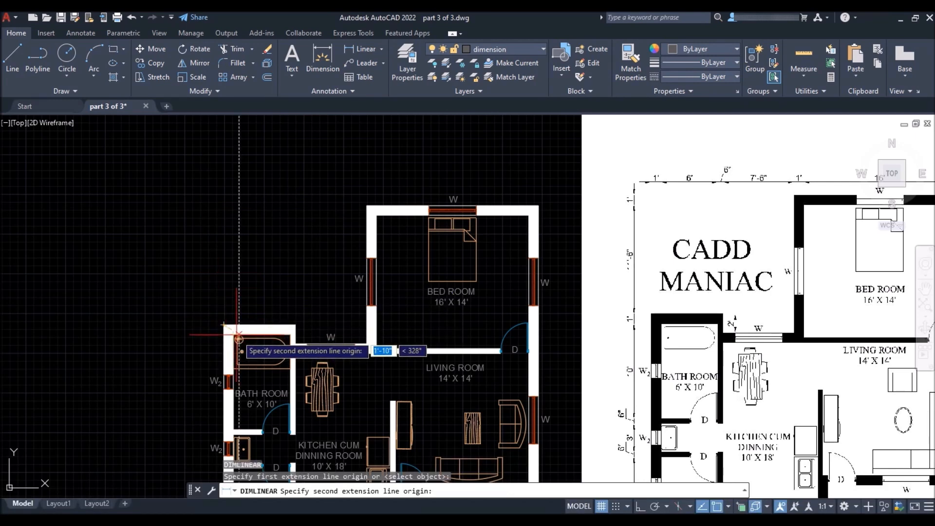
pyautogui.scroll(4, 234, 334)
pyautogui.click(232, 336)
pyautogui.scroll(-4, 239, 293)
pyautogui.scroll(-3, 239, 273)
pyautogui.scroll(6, 250, 258)
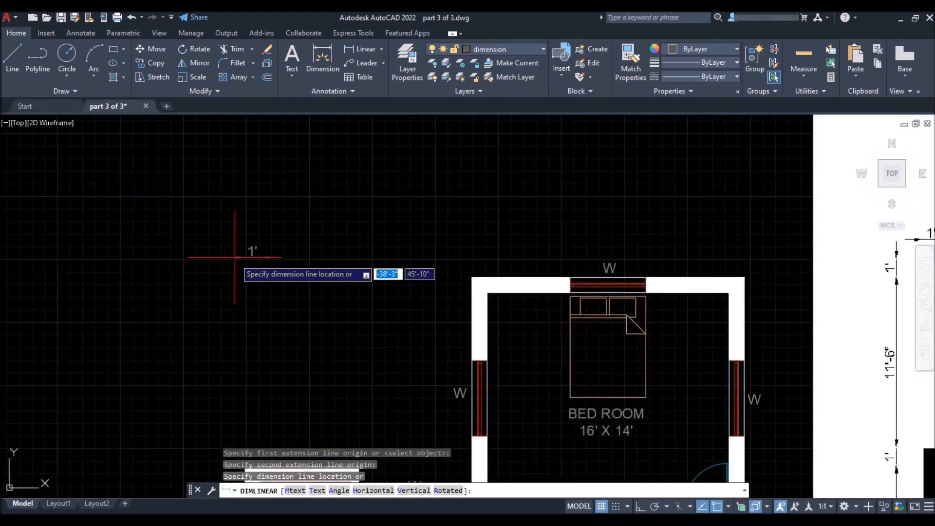
pyautogui.click(253, 227)
# - Add a vertical linear dimension for the bedroom's top wall thickness, placed just right of the plan's upper-right corner
pyautogui.scroll(-4, 253, 227)
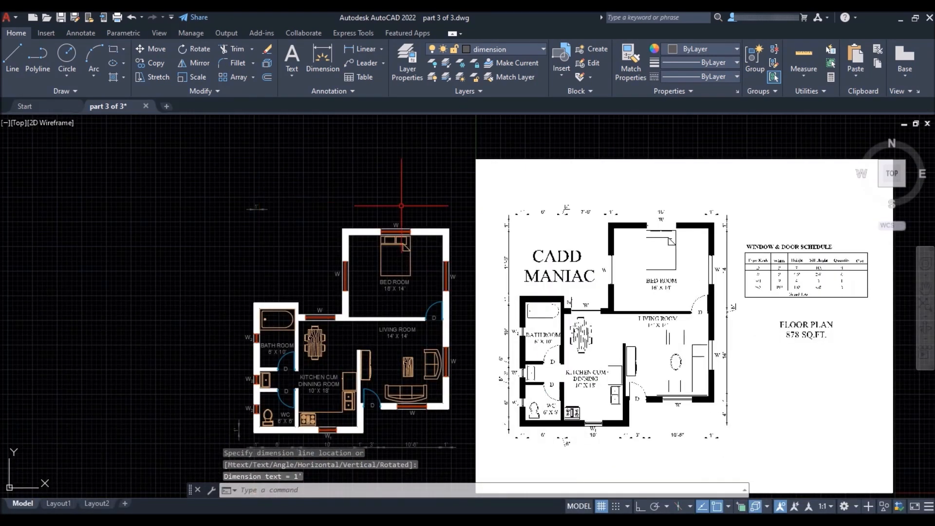
pyautogui.press('Return')
pyautogui.scroll(6, 384, 224)
pyautogui.click(386, 220)
pyautogui.click(325, 281)
pyautogui.scroll(-4, 433, 206)
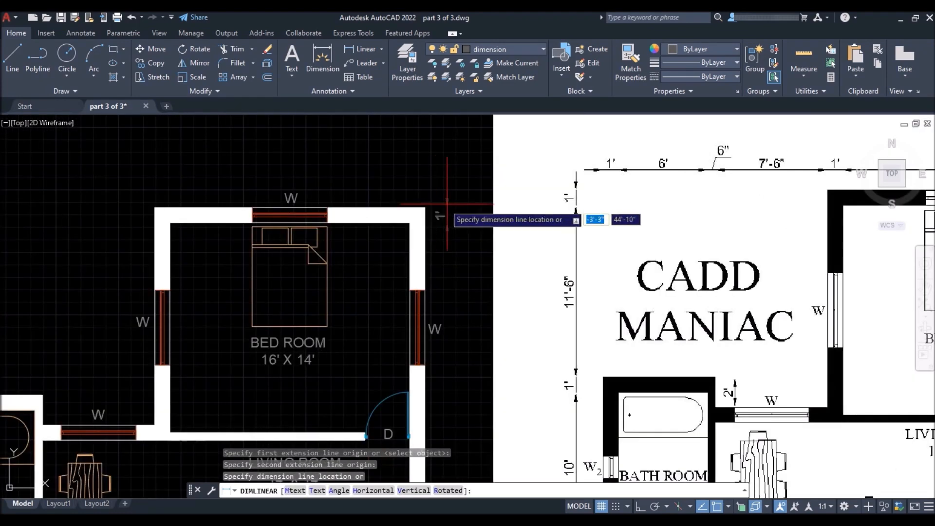
pyautogui.click(460, 180)
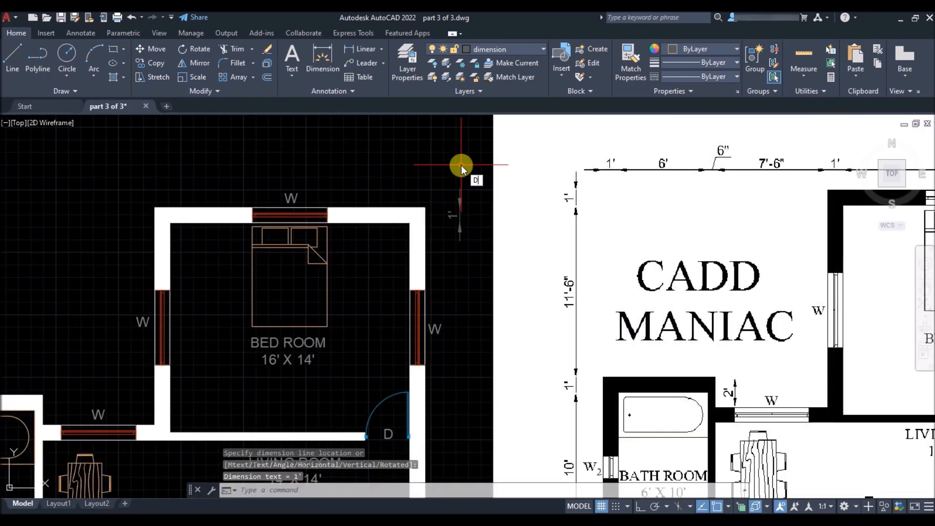
# - Continue the right-side vertical dimension down across the bedroom and the partition between bedroom and living room
pyautogui.write('DIMCO')
pyautogui.press('Return')
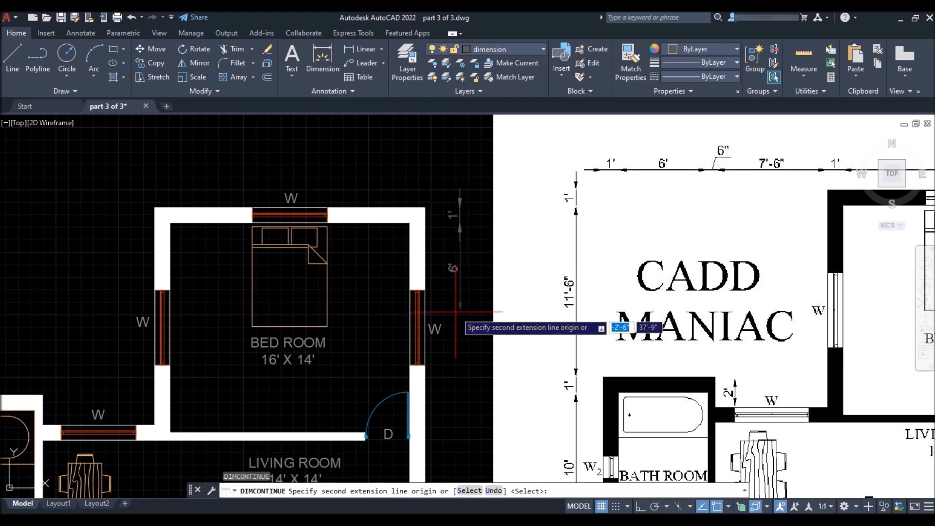
pyautogui.scroll(-2, 458, 246)
pyautogui.scroll(6, 461, 360)
pyautogui.scroll(4, 270, 420)
pyautogui.click(142, 285)
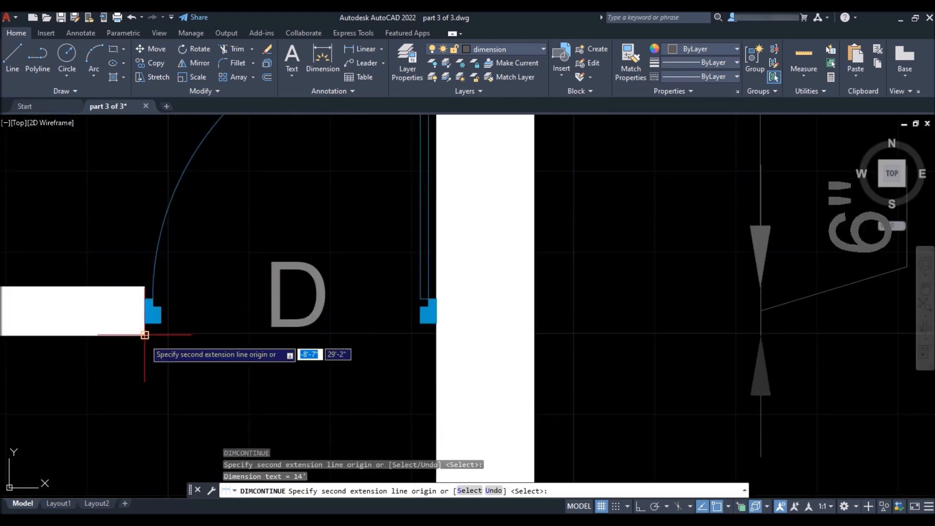
pyautogui.click(145, 334)
# - Extend the right-side dimension chain down across the living room and its bottom outer wall
pyautogui.scroll(-8, 333, 188)
pyautogui.scroll(-3, 334, 187)
pyautogui.scroll(7, 374, 316)
pyautogui.click(214, 279)
pyautogui.click(249, 317)
pyautogui.scroll(-4, 379, 278)
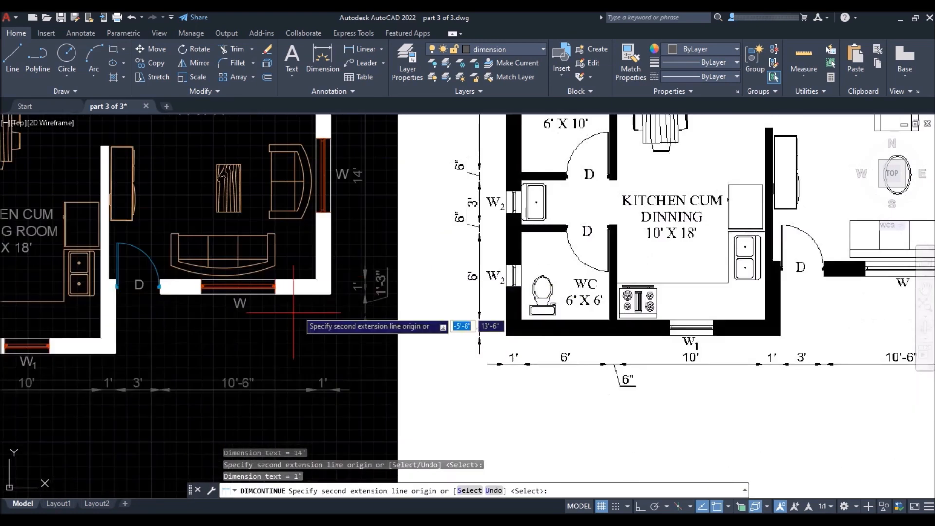
pyautogui.scroll(4, 104, 361)
pyautogui.scroll(-7, 344, 307)
# - Continue the left-side vertical dimension upward across the WC, its upper partition, the washbasin area and the bathroom partition
pyautogui.press('Return')
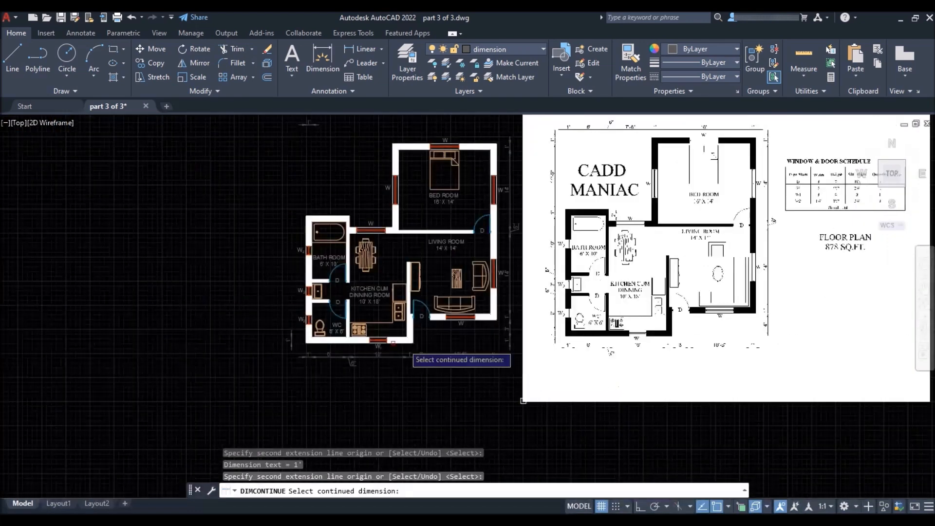
pyautogui.scroll(4, 284, 304)
pyautogui.click(284, 304)
pyautogui.scroll(-5, 302, 308)
pyautogui.scroll(6, 312, 255)
pyautogui.click(391, 190)
pyautogui.click(393, 171)
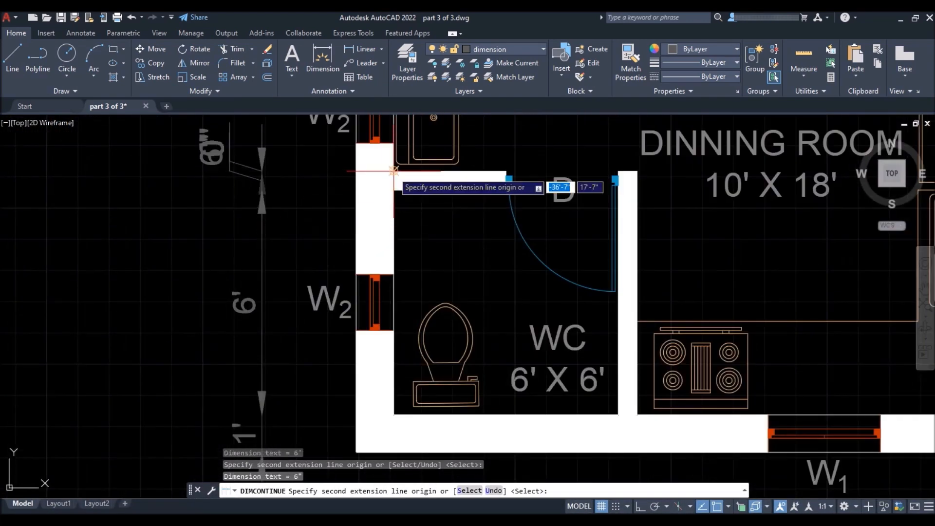
pyautogui.scroll(-5, 392, 170)
pyautogui.scroll(5, 393, 134)
pyautogui.click(387, 188)
pyautogui.click(388, 165)
# - Extend the left-side dimension chain up across the bathroom, its top wall, the remaining bedroom height and the bedroom's top wall
pyautogui.scroll(-7, 365, 312)
pyautogui.scroll(7, 373, 236)
pyautogui.click(313, 255)
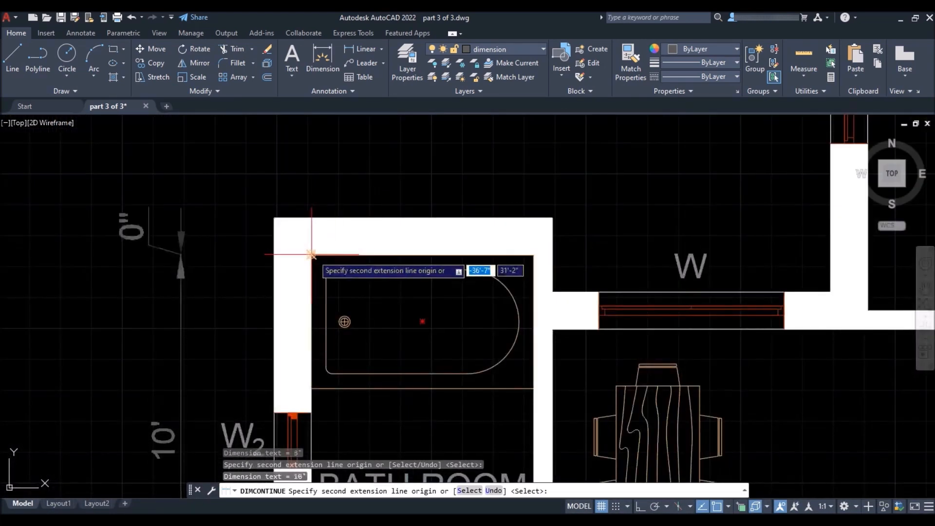
pyautogui.click(273, 217)
pyautogui.scroll(-4, 331, 394)
pyautogui.click(542, 160)
pyautogui.click(527, 145)
pyautogui.scroll(-6, 292, 309)
# - Continue the top horizontal dimension from the bathroom's left wall across the bathroom and its right-hand partition
pyautogui.press('Return')
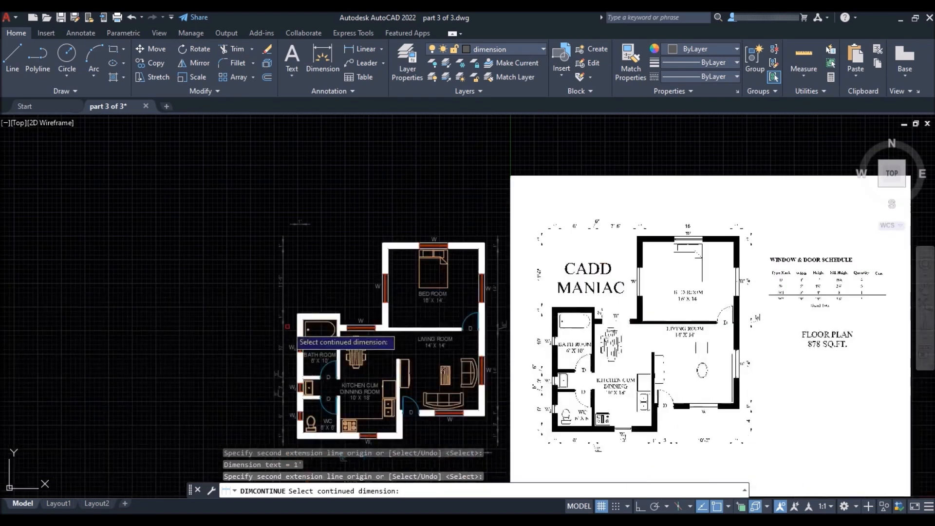
pyautogui.scroll(3, 337, 250)
pyautogui.scroll(2, 319, 223)
pyautogui.click(257, 199)
pyautogui.scroll(6, 355, 467)
pyautogui.click(319, 360)
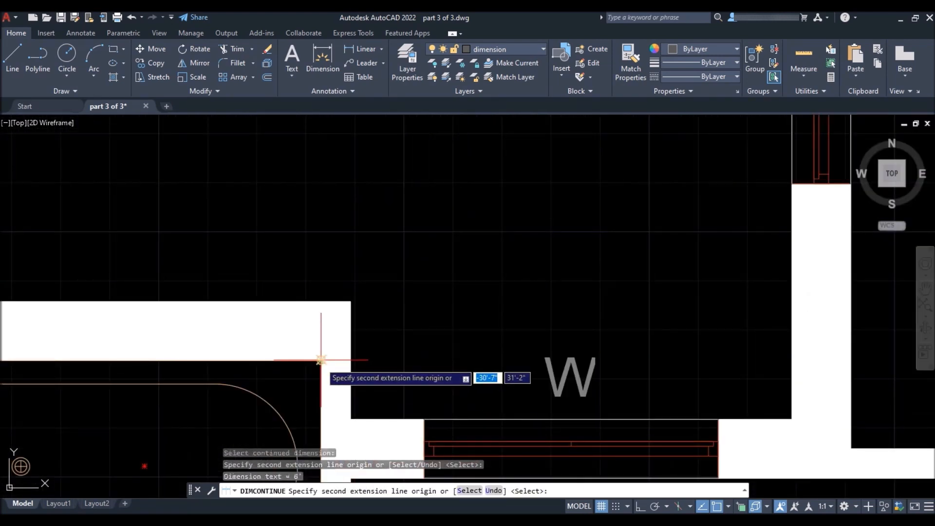
pyautogui.click(349, 303)
# - Extend the top dimension chain across the dining area's window wall and the bedroom's left wall
pyautogui.scroll(-4, 318, 359)
pyautogui.scroll(-2, 317, 358)
pyautogui.click(432, 165)
pyautogui.click(447, 178)
# - Finish the top dimension chain across the bedroom's width and its right outer wall
pyautogui.scroll(-3, 447, 178)
pyautogui.scroll(5, 546, 161)
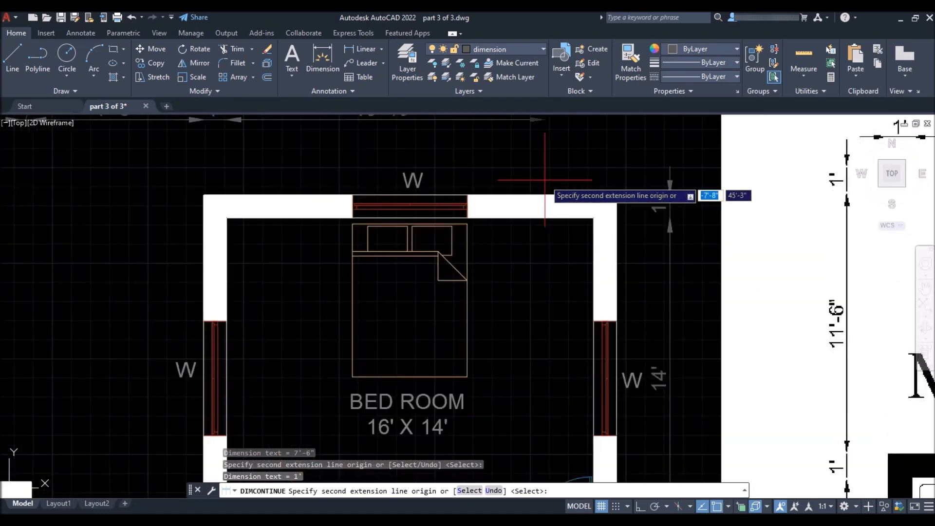
pyautogui.click(594, 217)
pyautogui.click(616, 195)
pyautogui.press('Return')
pyautogui.scroll(-6, 456, 330)
pyautogui.press('Return')
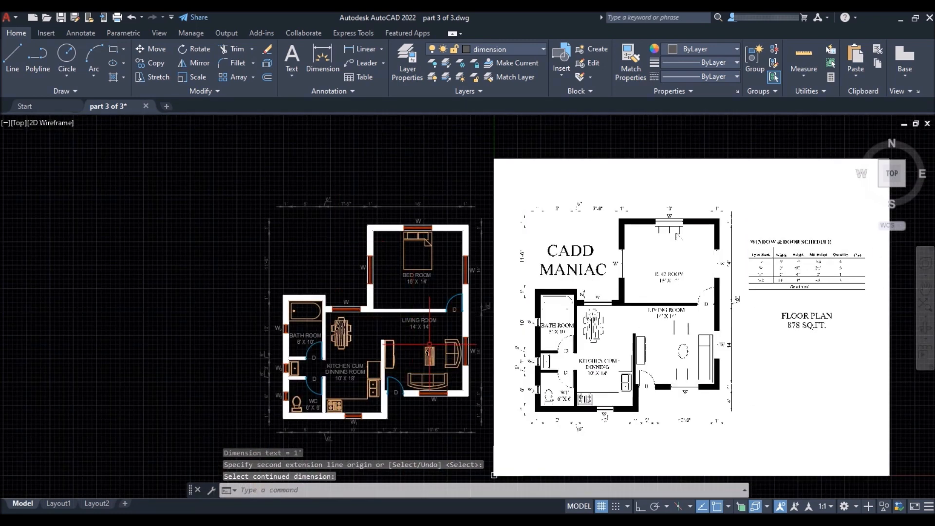
# - Turn off the drawing grid and check the dimensioned plan against the reference plan and its window and door schedule
pyautogui.press('F7')
pyautogui.scroll(2, 390, 293)
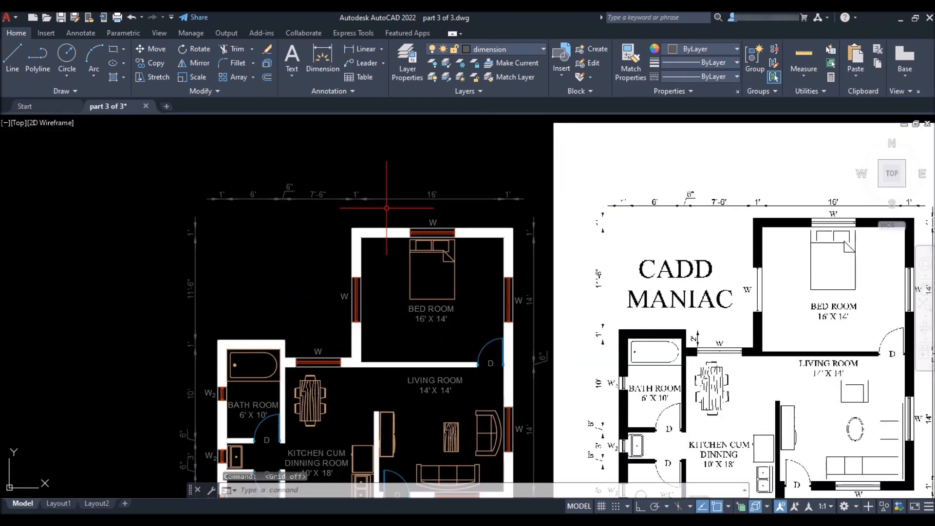
pyautogui.scroll(-2, 373, 283)
pyautogui.scroll(2, 373, 284)
pyautogui.scroll(-1, 433, 225)
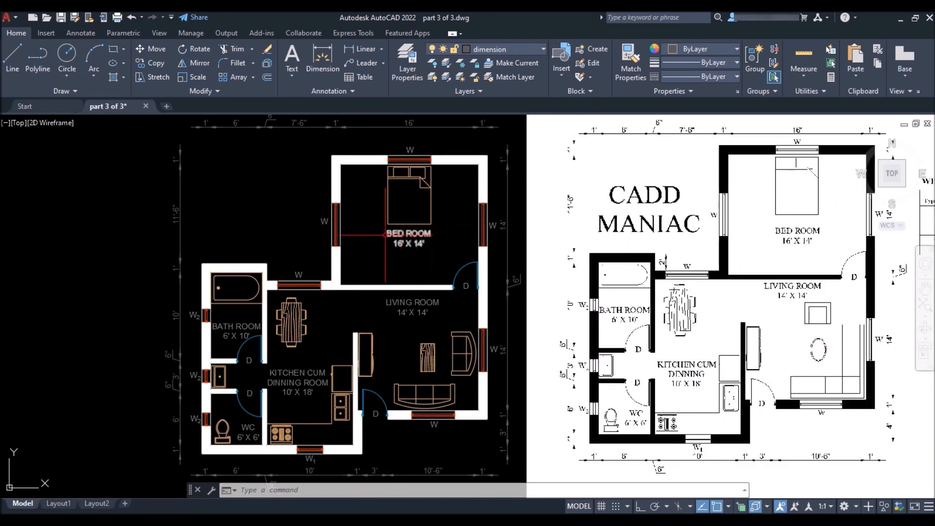
pyautogui.scroll(-3, 385, 236)
pyautogui.scroll(5, 618, 230)
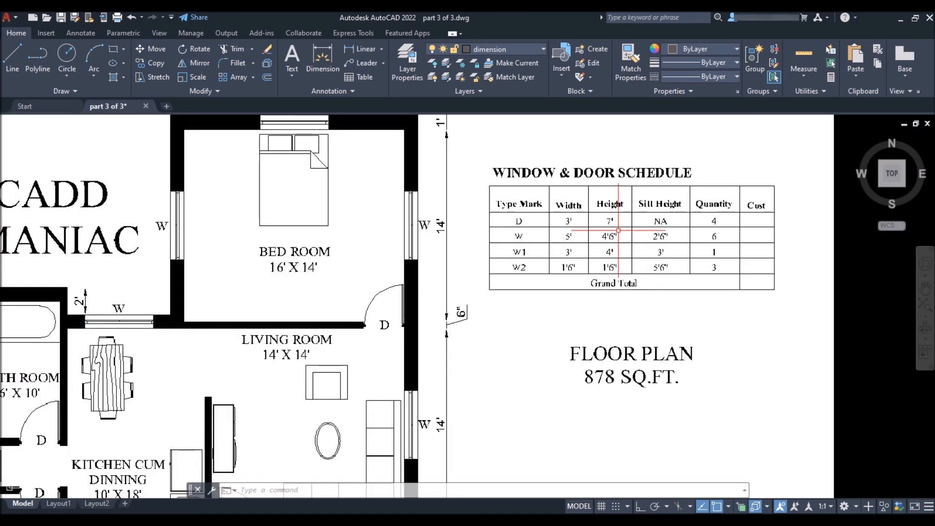
pyautogui.scroll(-6, 644, 225)
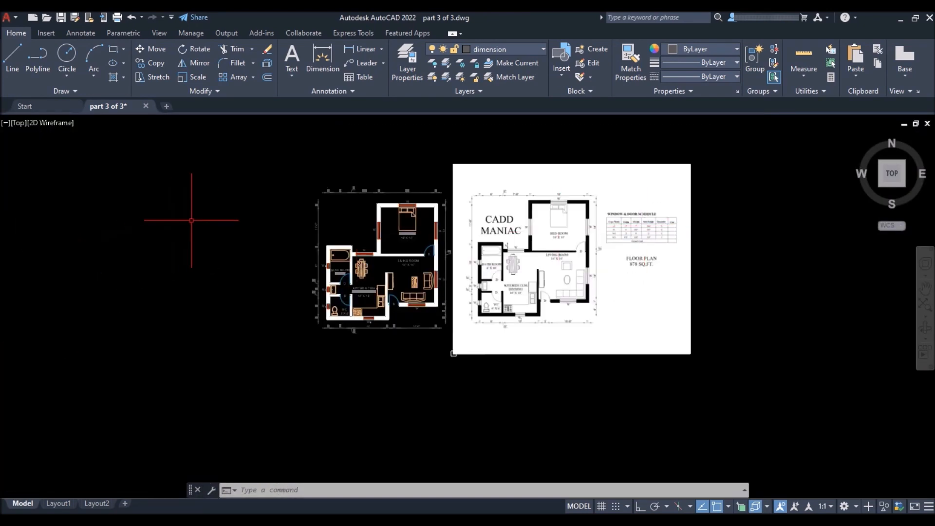
# - Make the text layer current and start a new table that takes its content from a data link
pyautogui.scroll(3, 212, 219)
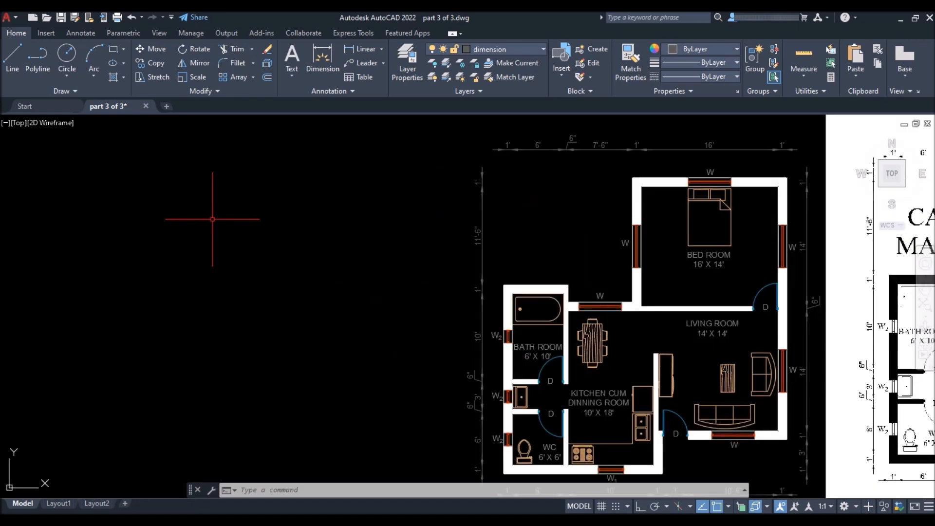
pyautogui.click(526, 51)
pyautogui.click(495, 137)
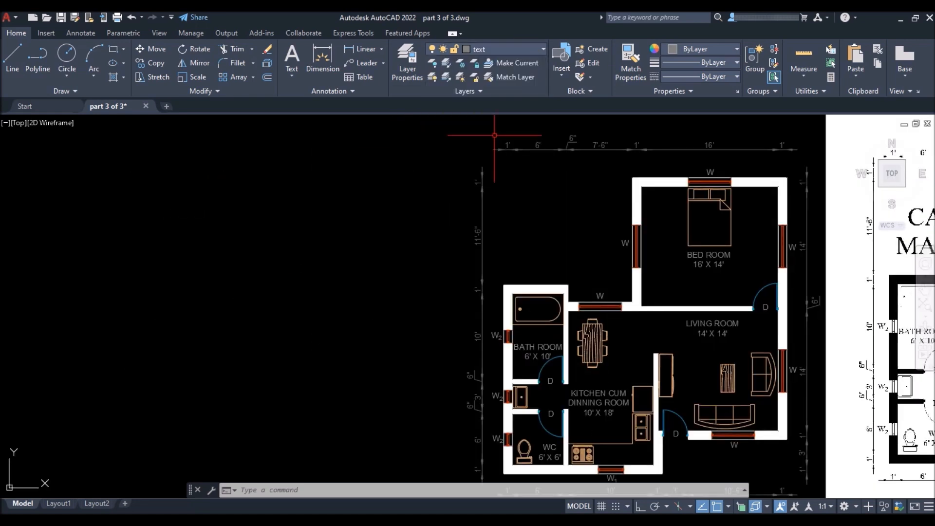
pyautogui.write('table')
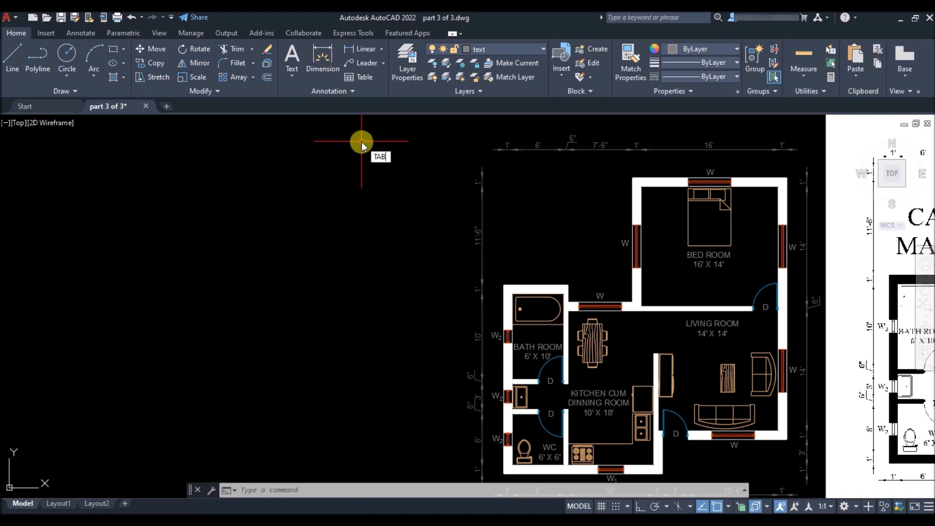
pyautogui.press('Return')
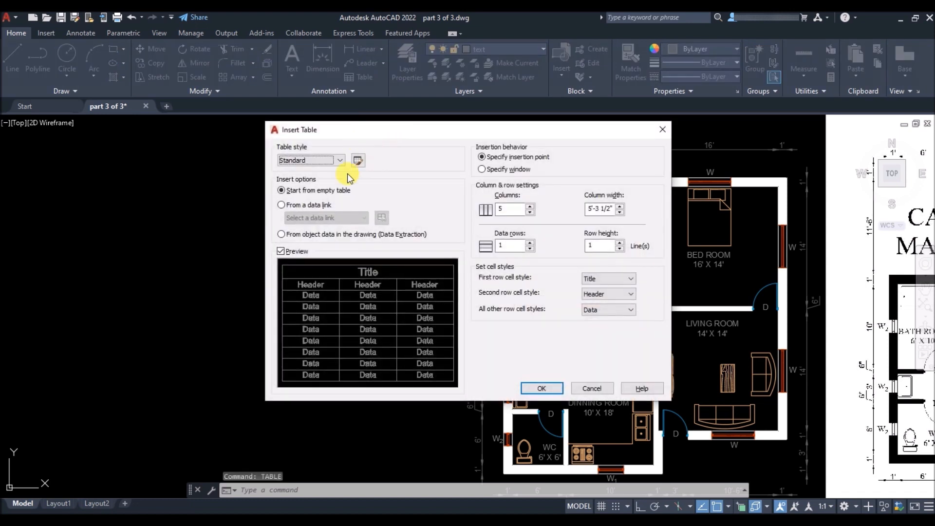
pyautogui.click(283, 205)
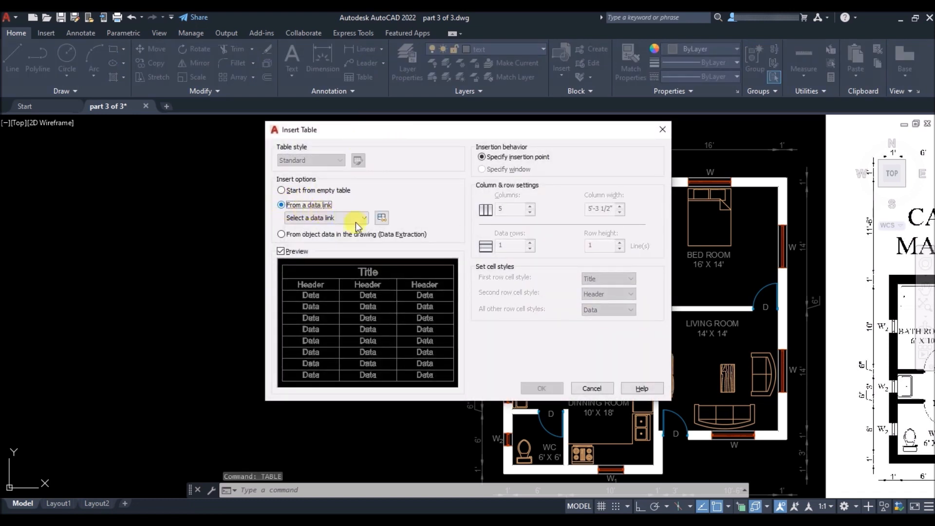
pyautogui.click(382, 218)
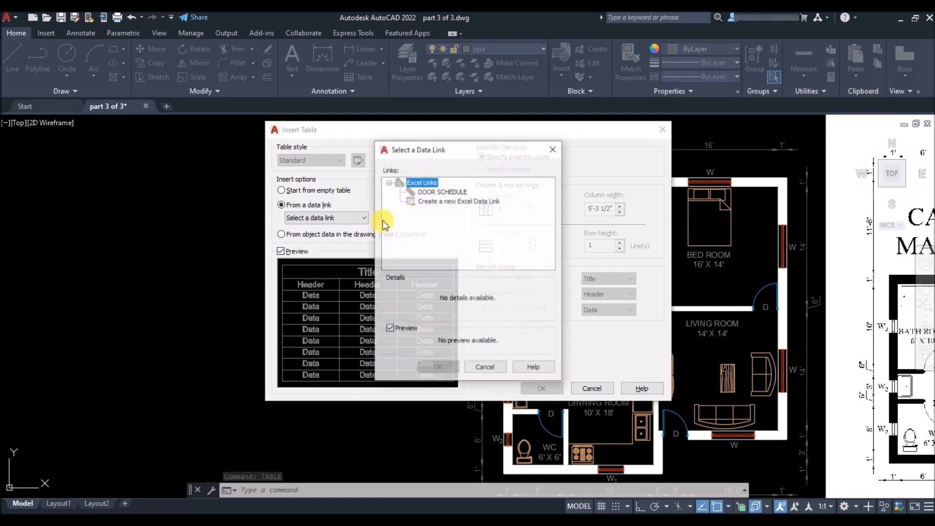
# - Create an Excel data link named WINDOW SCHEDULE to the entire Sheet1 of the Door & Window Schedule workbook
pyautogui.click(438, 200)
pyautogui.write('WINDOW')
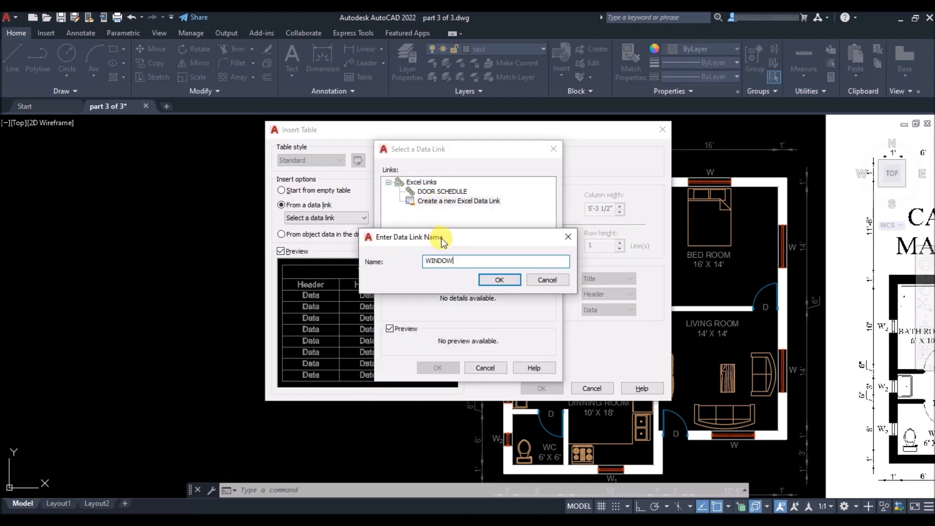
pyautogui.write(' SCHEDULE')
pyautogui.click(500, 279)
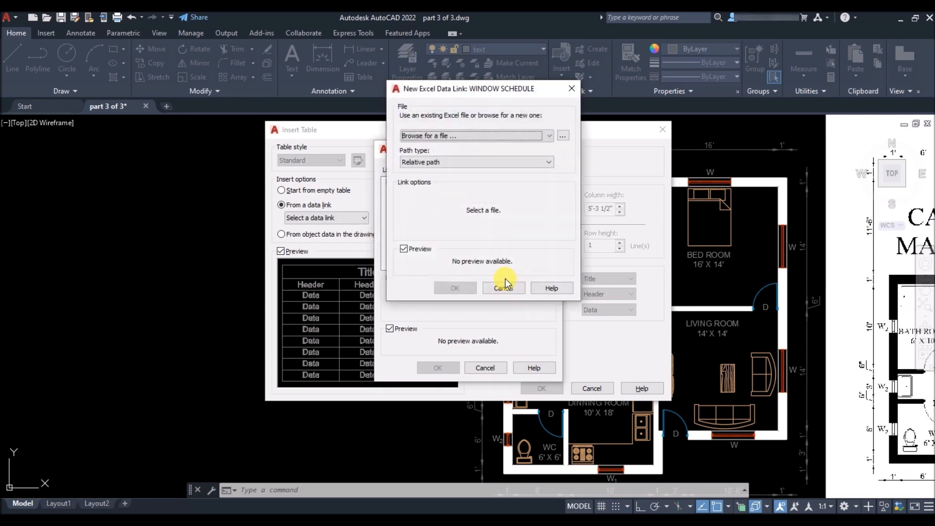
pyautogui.click(562, 136)
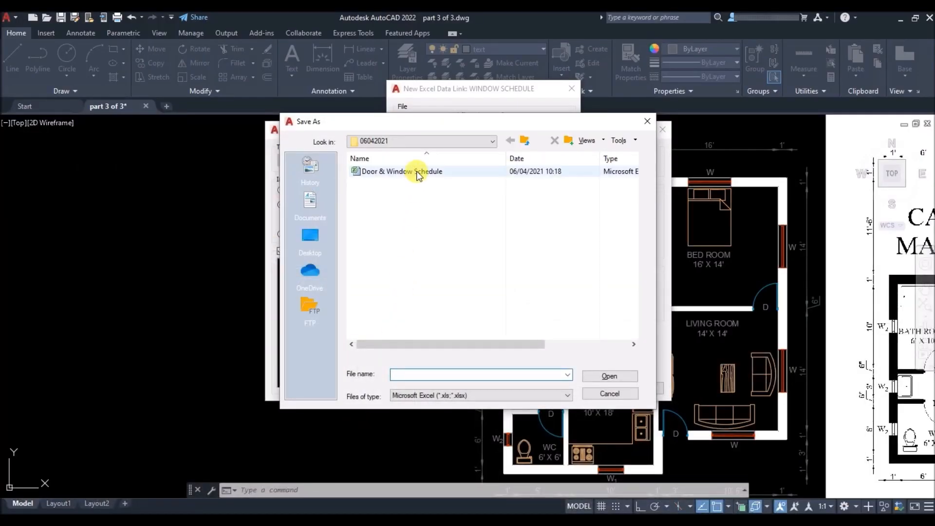
pyautogui.doubleClick(416, 171)
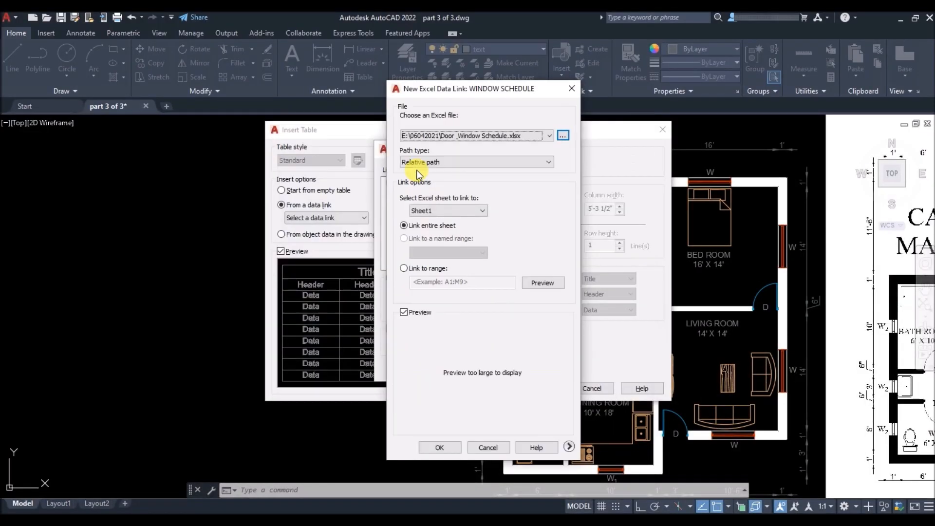
pyautogui.click(440, 448)
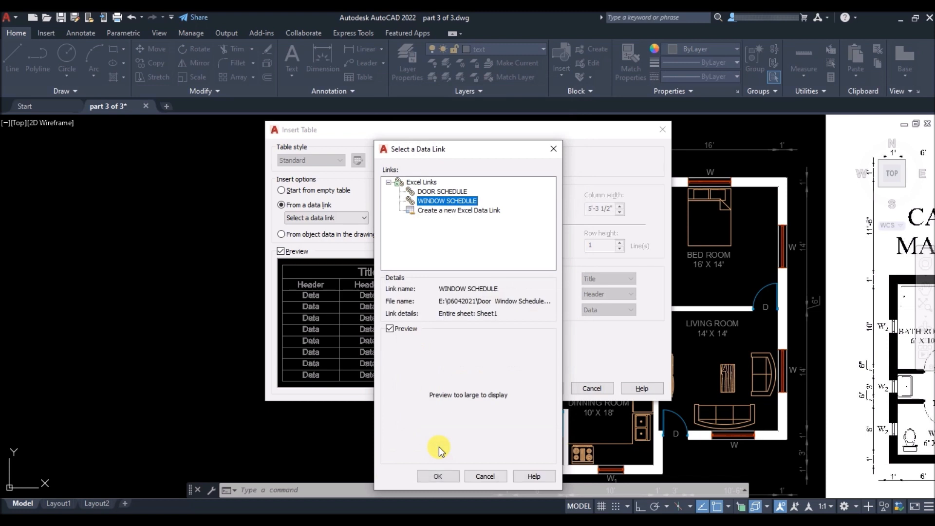
# - Insert the table linked to WINDOW SCHEDULE in the empty area left of the floor plan
pyautogui.click(441, 478)
pyautogui.click(541, 388)
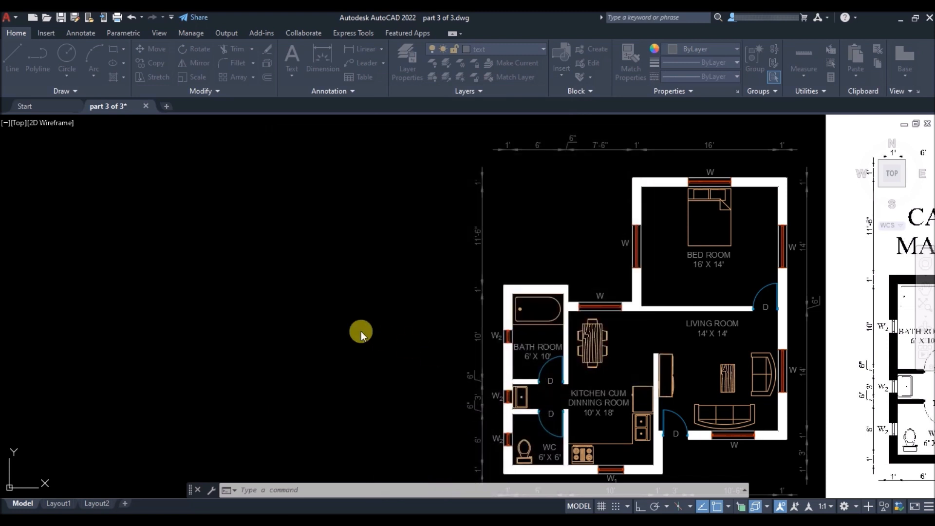
pyautogui.click(145, 200)
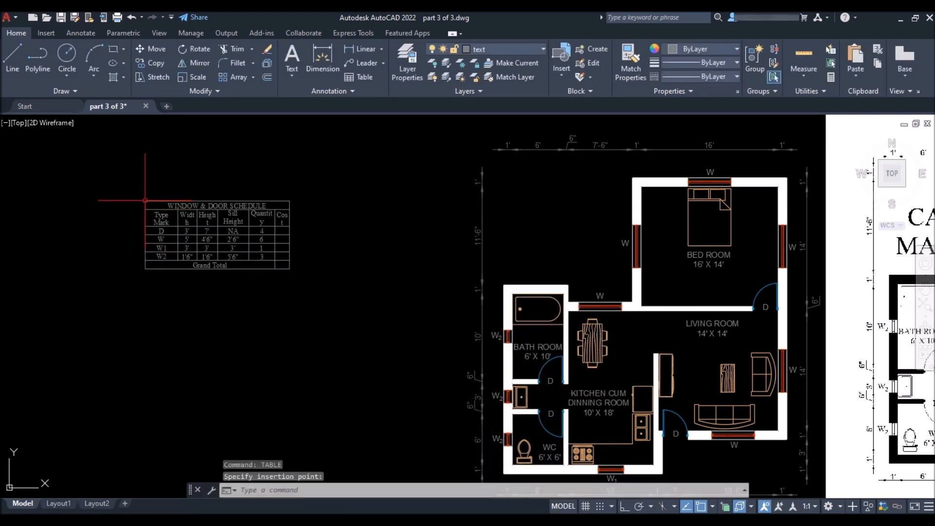
# - Stretch the schedule table uniformly from its lower-right corner until each column heading fits on one line
pyautogui.scroll(2, 189, 231)
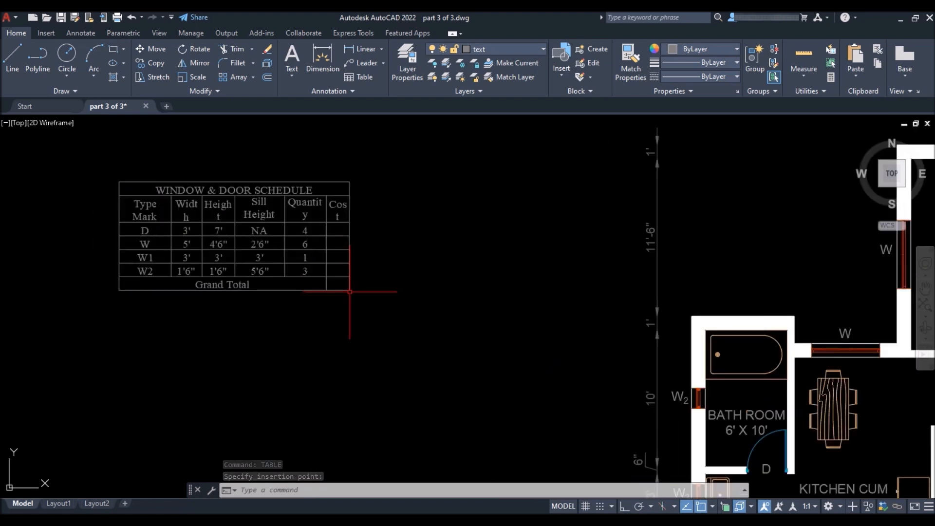
pyautogui.click(350, 290)
pyautogui.click(350, 290)
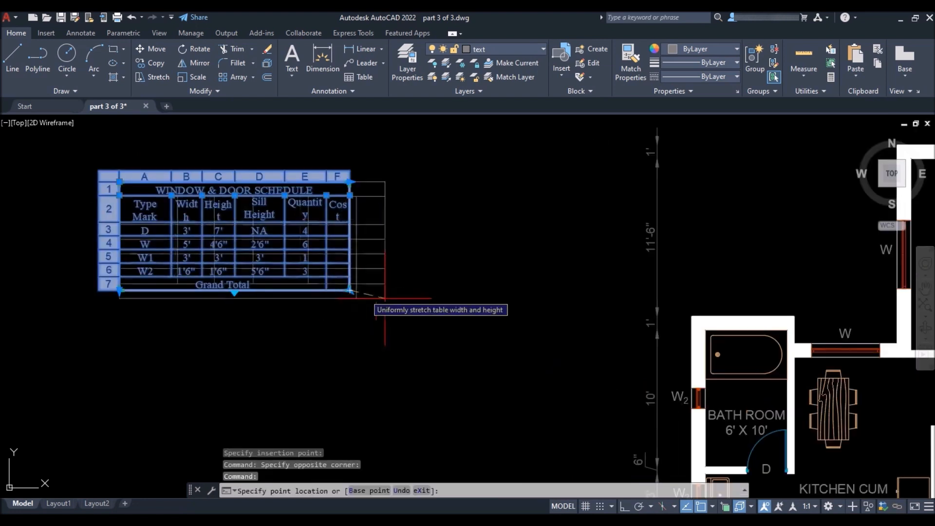
pyautogui.press('Escape')
pyautogui.scroll(-2, 296, 308)
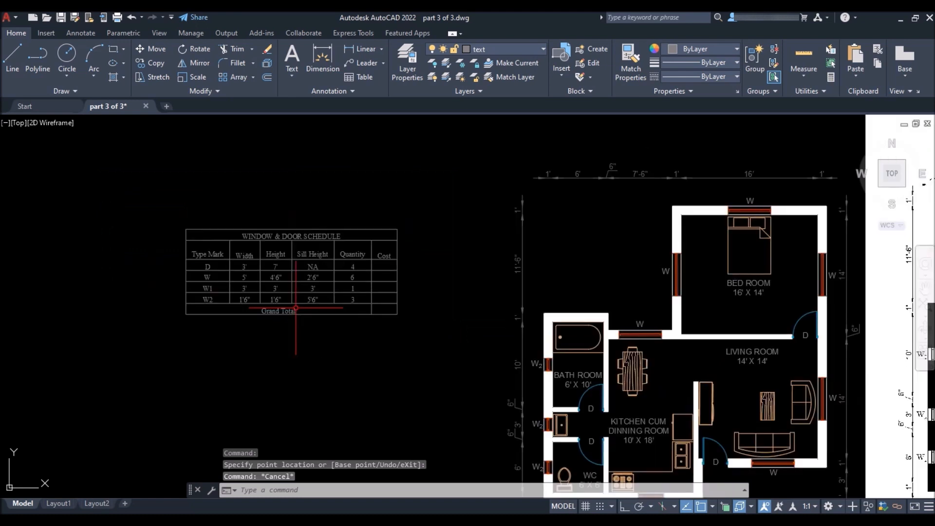
# - Switch to the Door & Window Schedule workbook in Excel, enter XYZ as the cost of type D, and return to AutoCAD
pyautogui.scroll(2, 198, 287)
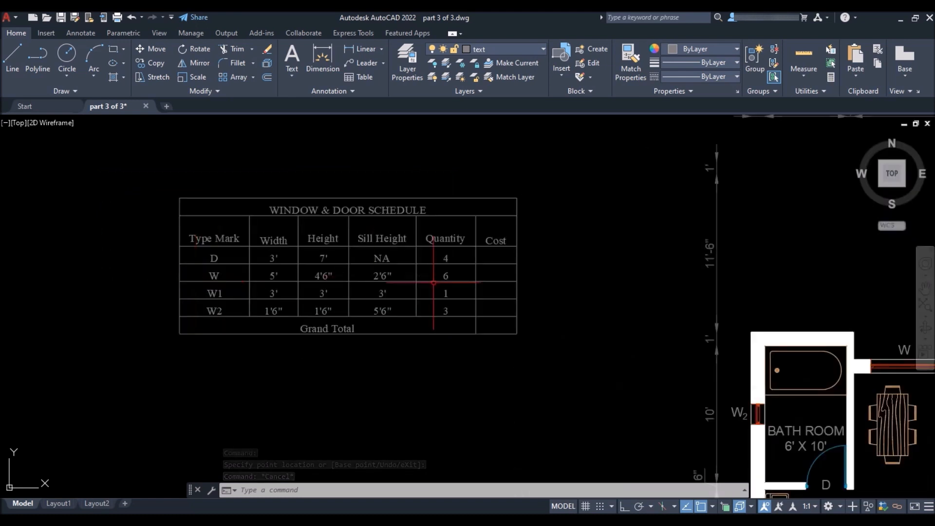
pyautogui.click(476, 331)
pyautogui.press('Escape')
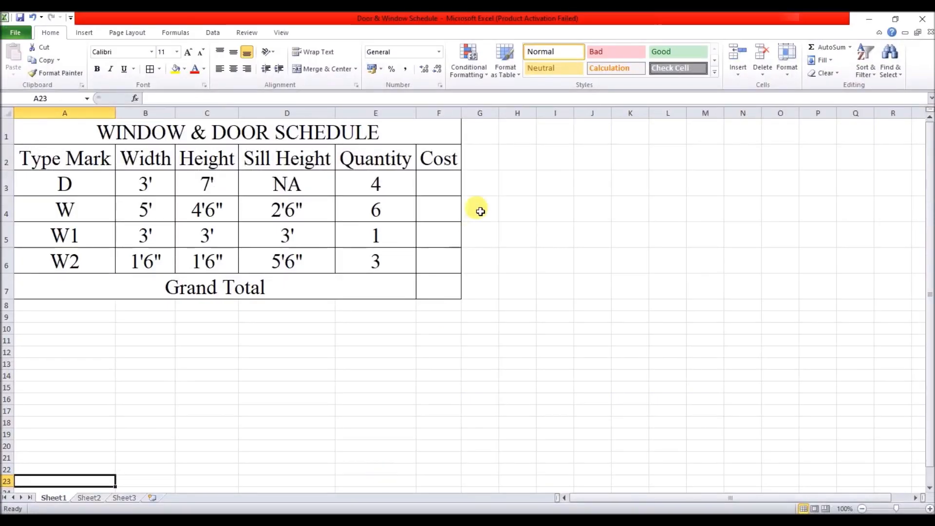
pyautogui.click(442, 188)
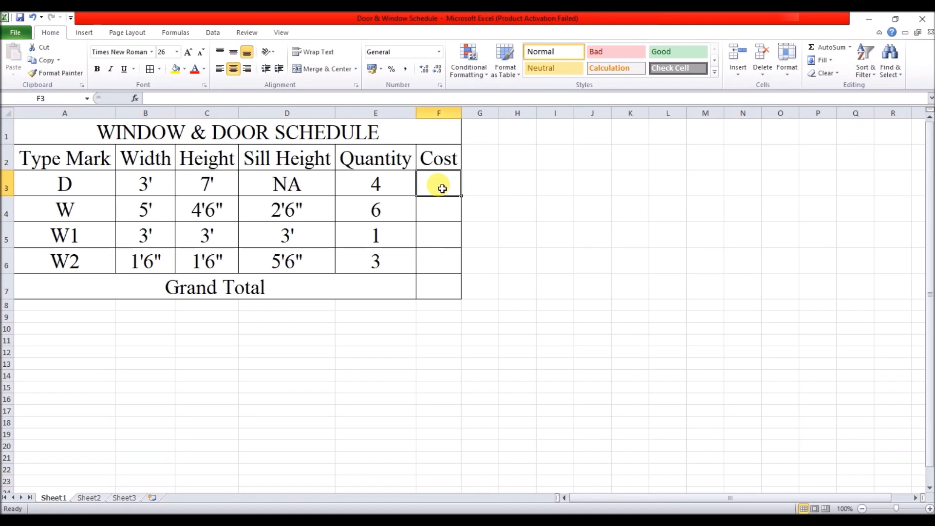
pyautogui.write('XYZ')
pyautogui.click(592, 237)
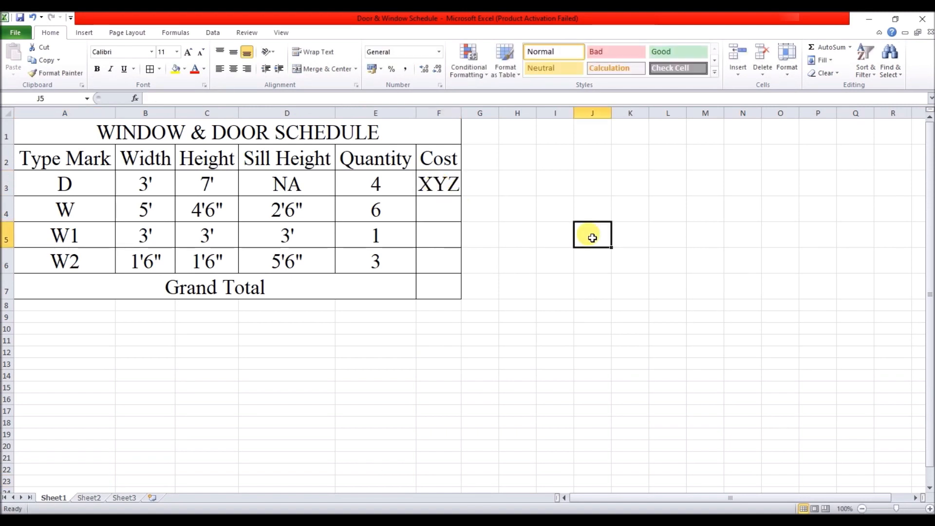
pyautogui.click(869, 20)
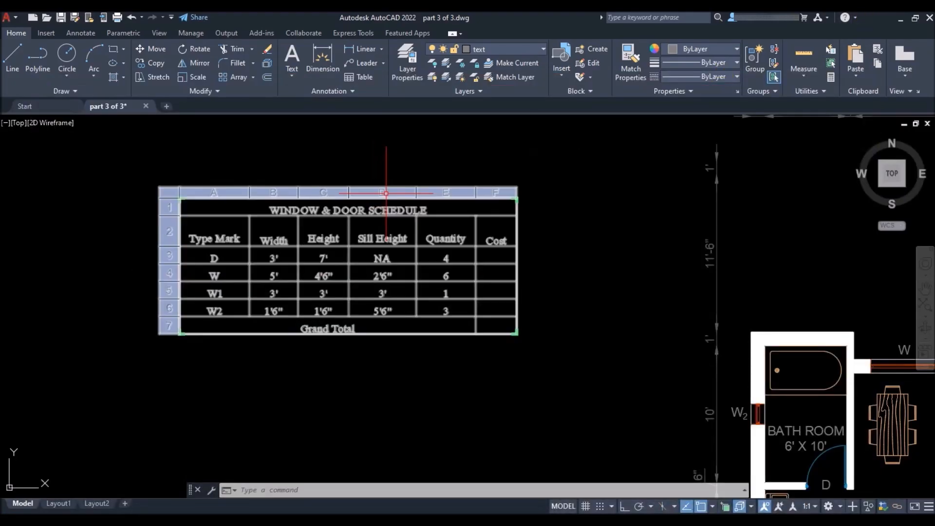
# - Update the schedule table's data links to bring in the cost entered in the Excel workbook
pyautogui.click(382, 194)
pyautogui.click(376, 199)
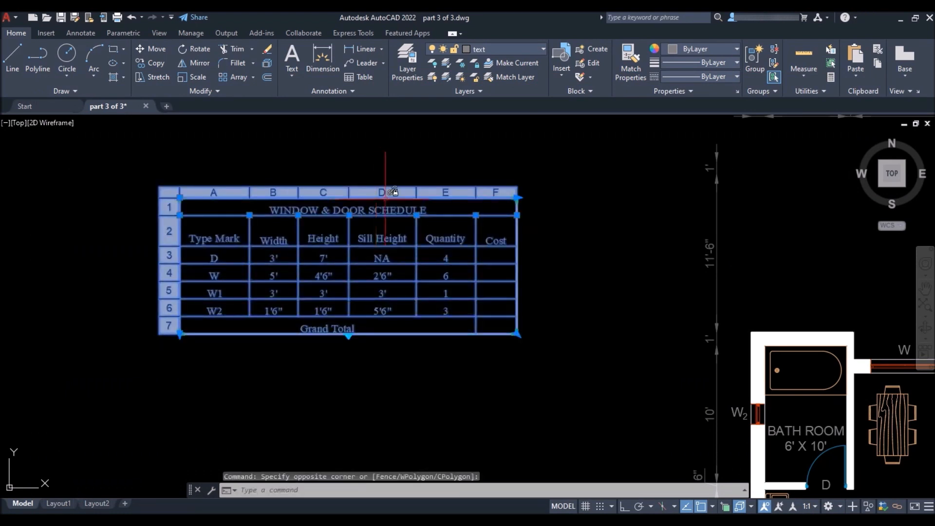
pyautogui.rightClick(399, 196)
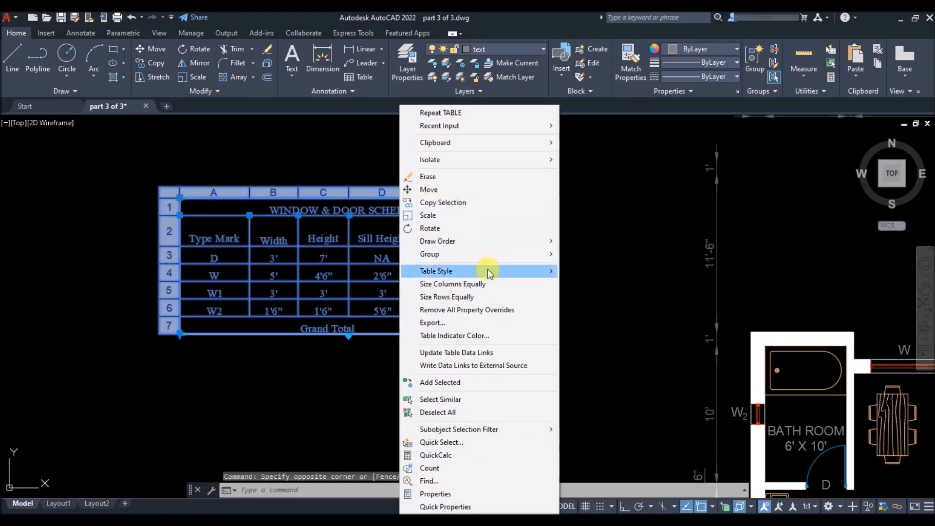
pyautogui.click(477, 352)
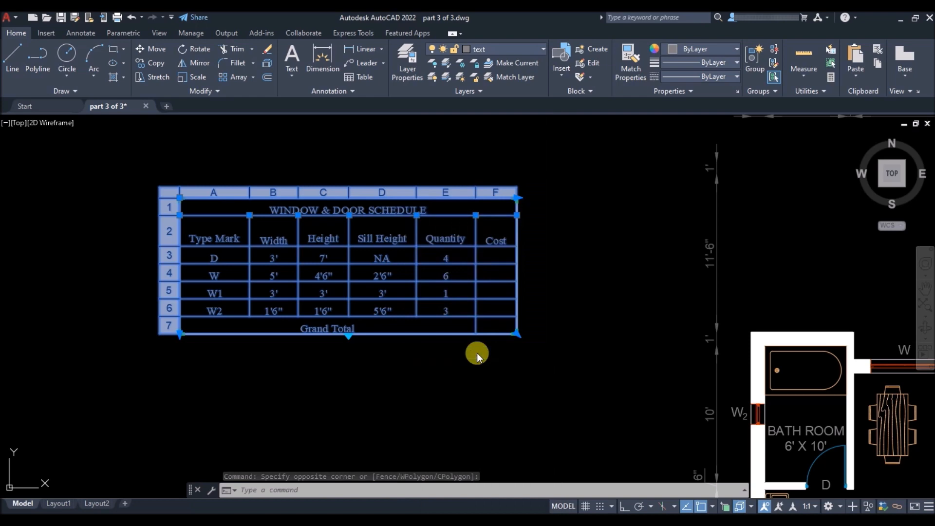
pyautogui.scroll(5, 509, 263)
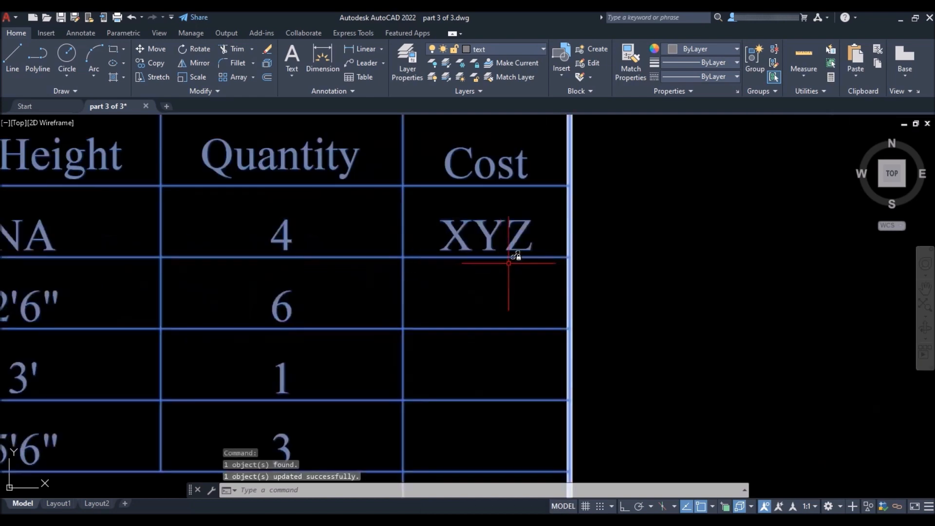
pyautogui.scroll(-6, 486, 249)
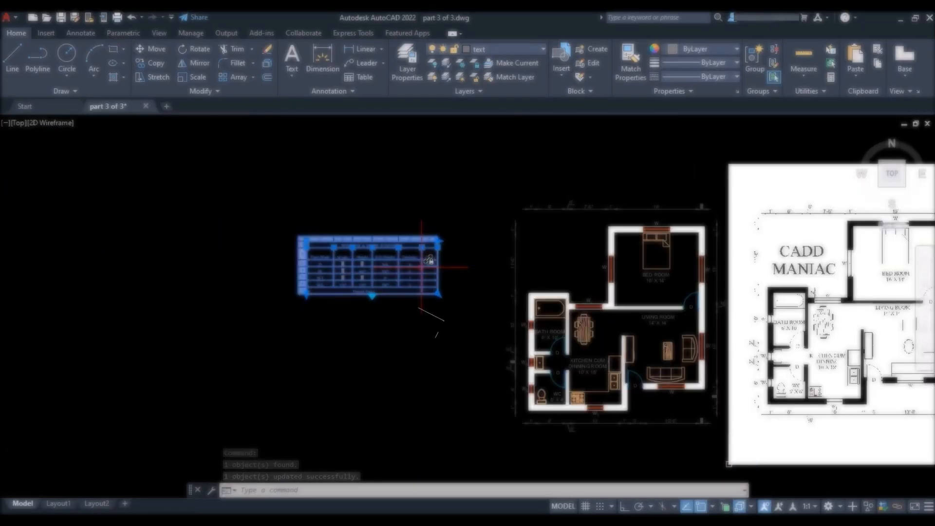
pyautogui.press('Escape')
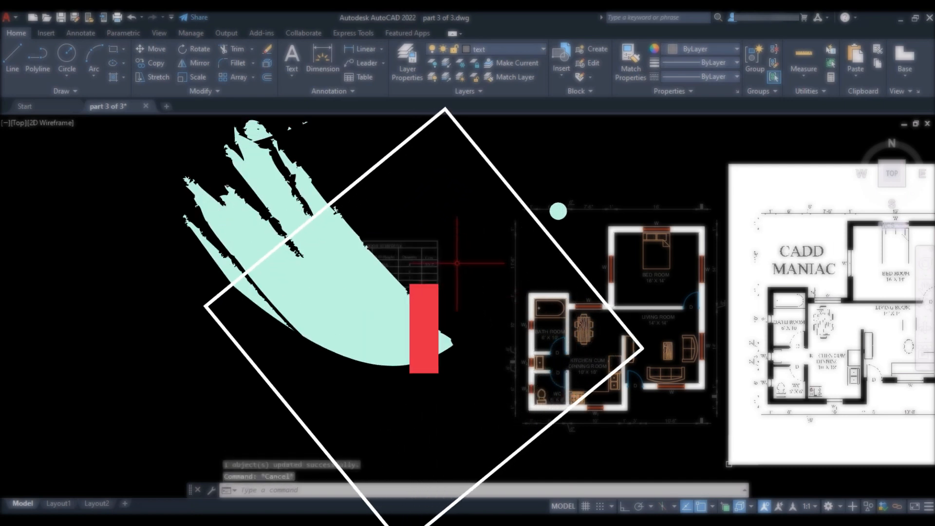
# - Move the schedule table closer to the floor plan
pyautogui.click(465, 219)
pyautogui.click(419, 263)
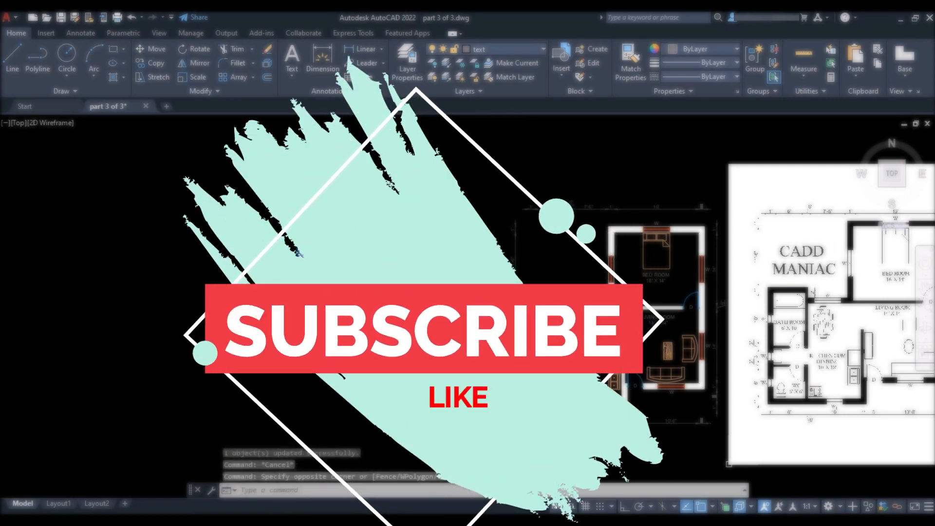
pyautogui.write('m')
pyautogui.press('Return')
pyautogui.click(300, 254)
pyautogui.click(311, 309)
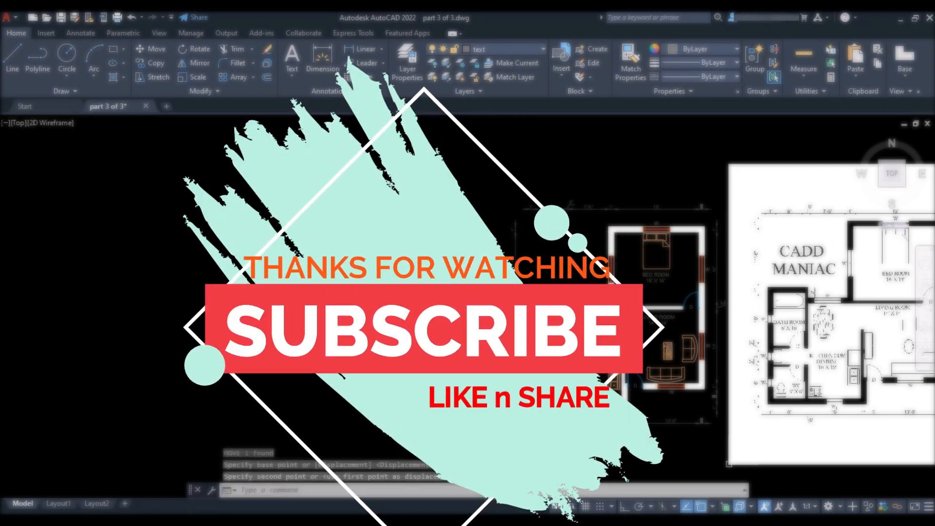
pyautogui.scroll(-2, 310, 310)
pyautogui.scroll(4, 516, 311)
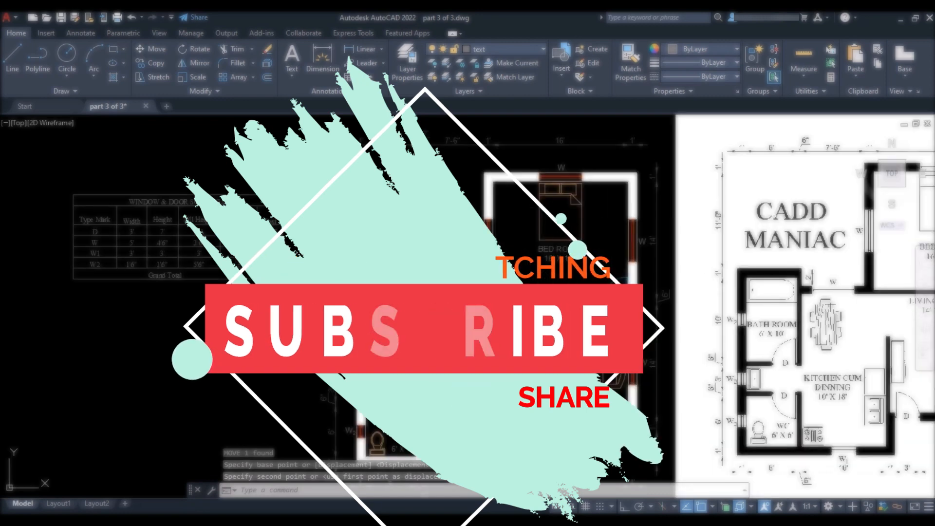